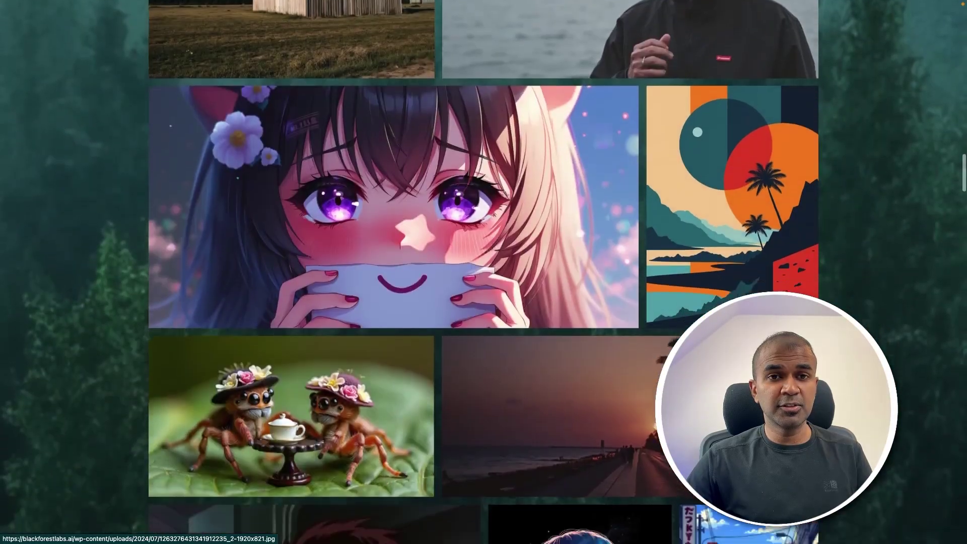
scroll(484, 272, down, 10)
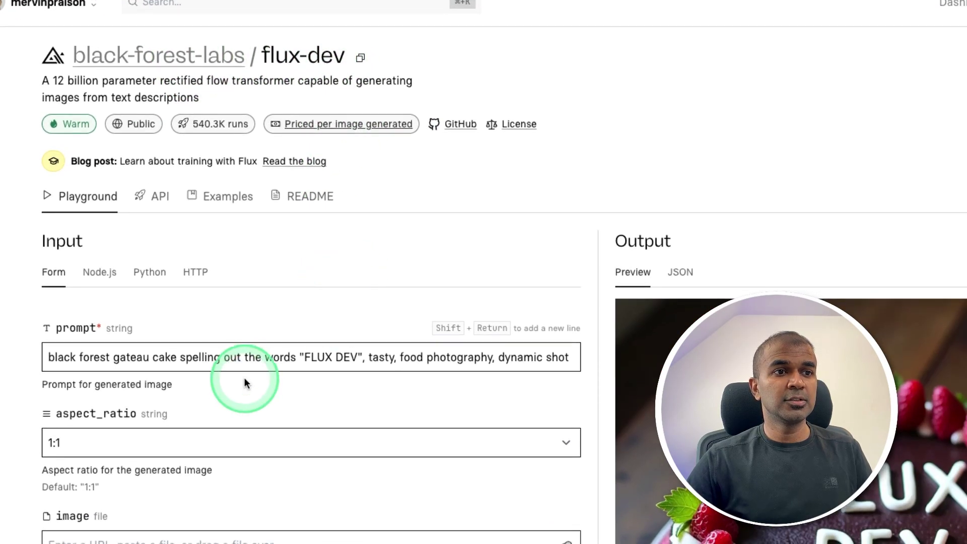
- Replace the flux-dev prompt with the harbour boat-man description and run the generation
click(252, 361)
key(ctrl+a)
text(A man stands aboard a boat in a quaint harbor, wearing a casual nautical outfit. He sports a cream-colored sweater and navy blue shorts, paired with sunglasses and white sneakers, embodying a laid-back coastal style.)
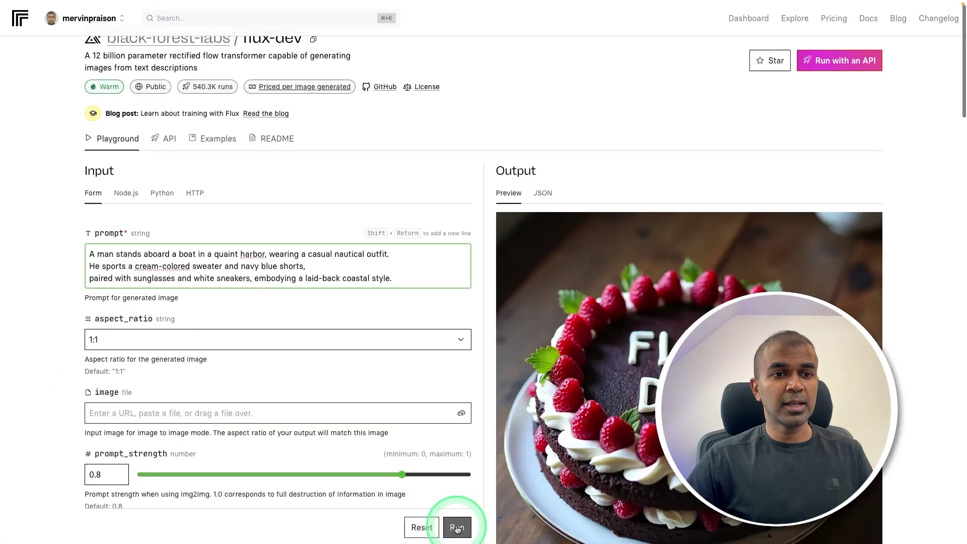
click(458, 464)
scroll(879, 355, down, 3)
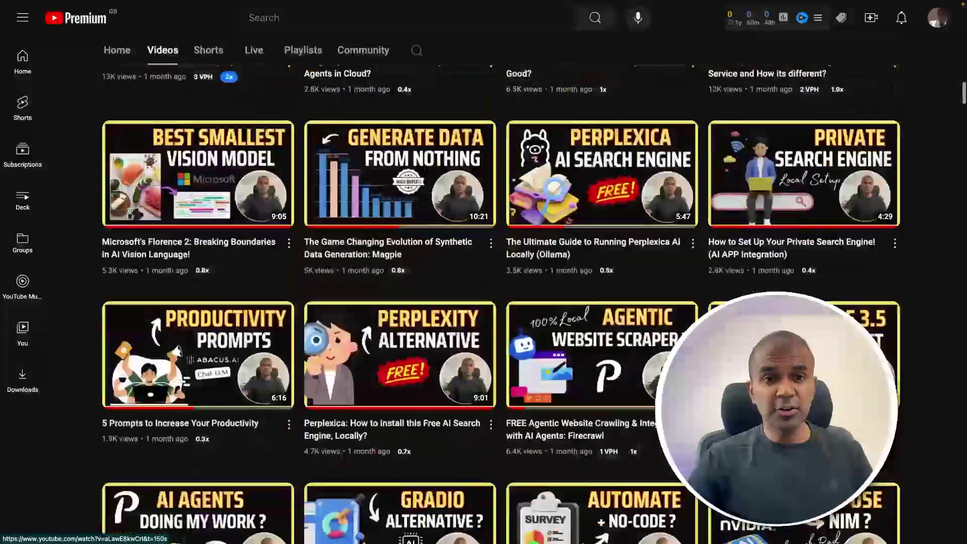
scroll(498, 302, down, 15)
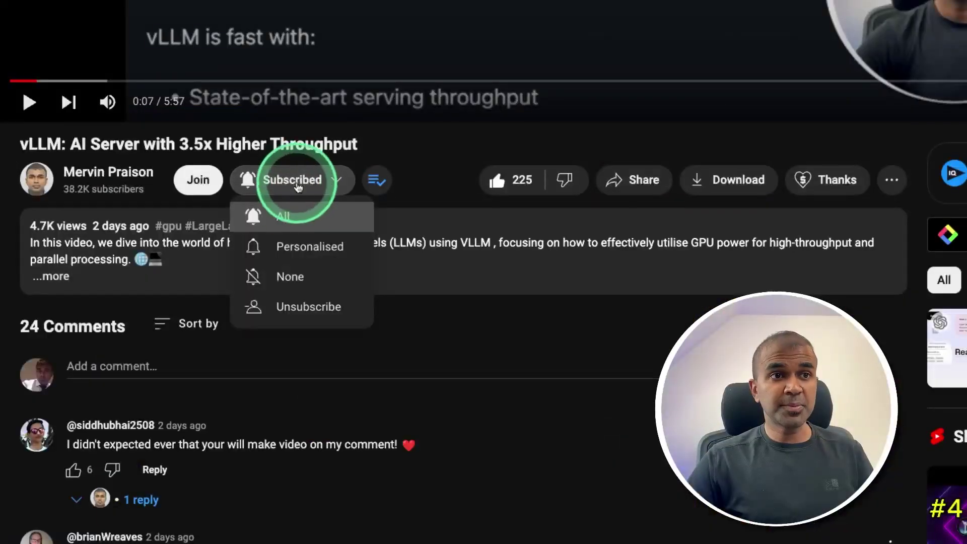
- Scroll through the channel's older AI videos and open the vLLM throughput video
click(292, 202)
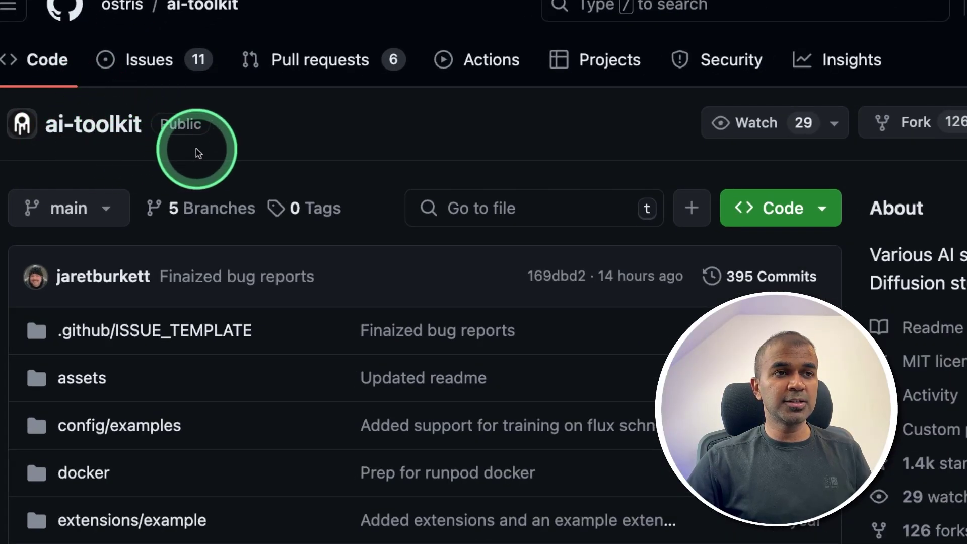
scroll(694, 248, down, 1)
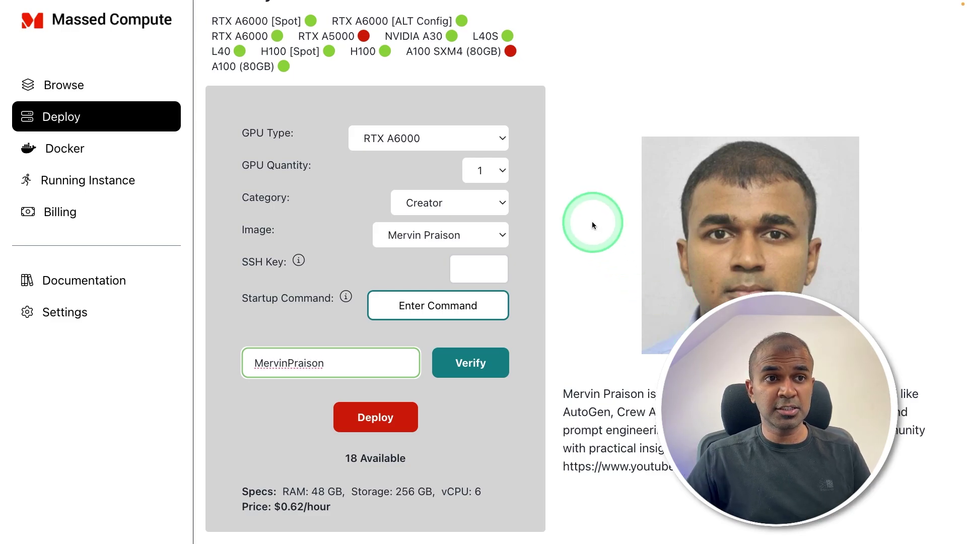
- Keep RTX A6000 as the GPU type and apply the discount code for $0.31/hour
click(459, 144)
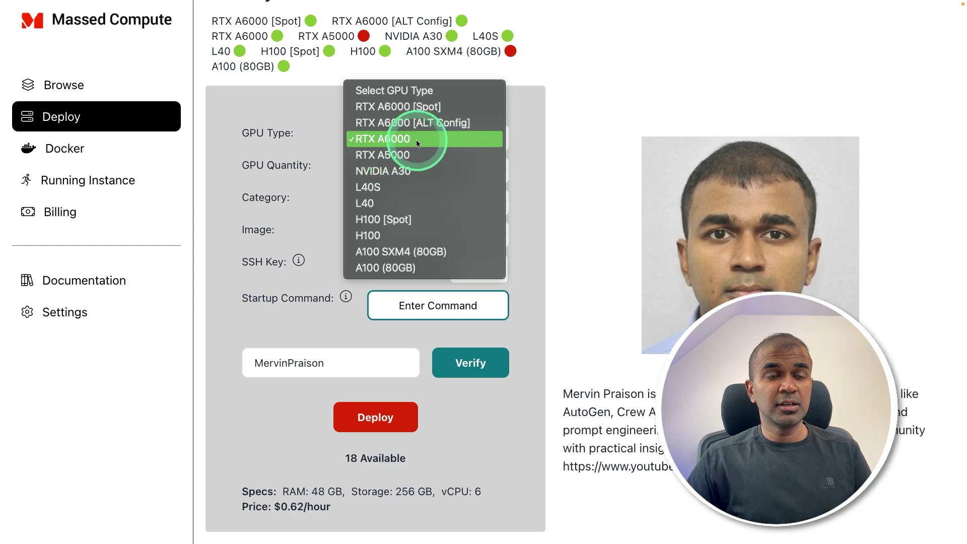
click(557, 212)
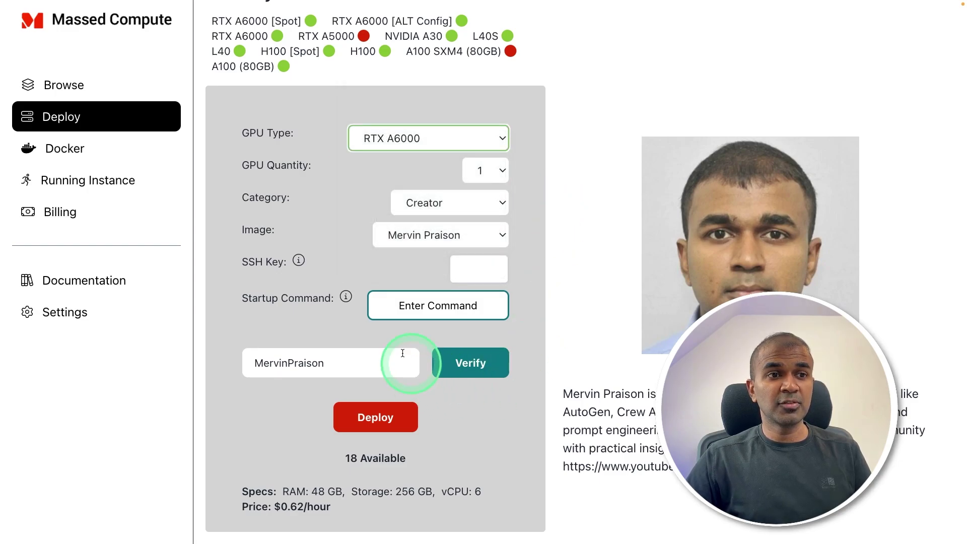
click(481, 363)
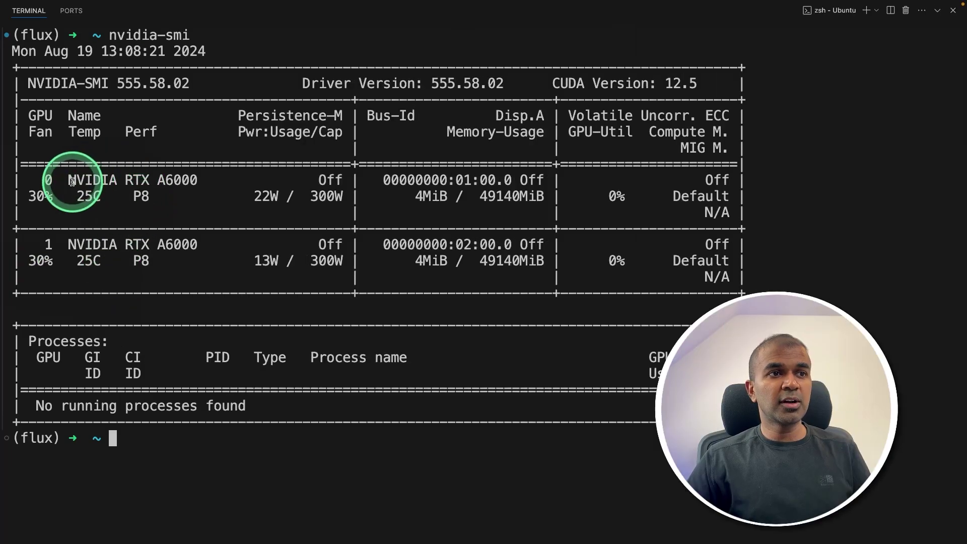
- Highlight the RTX A6000 GPU name and the 32G VRAM base-model requirement in the README
drag(63, 180, 197, 179)
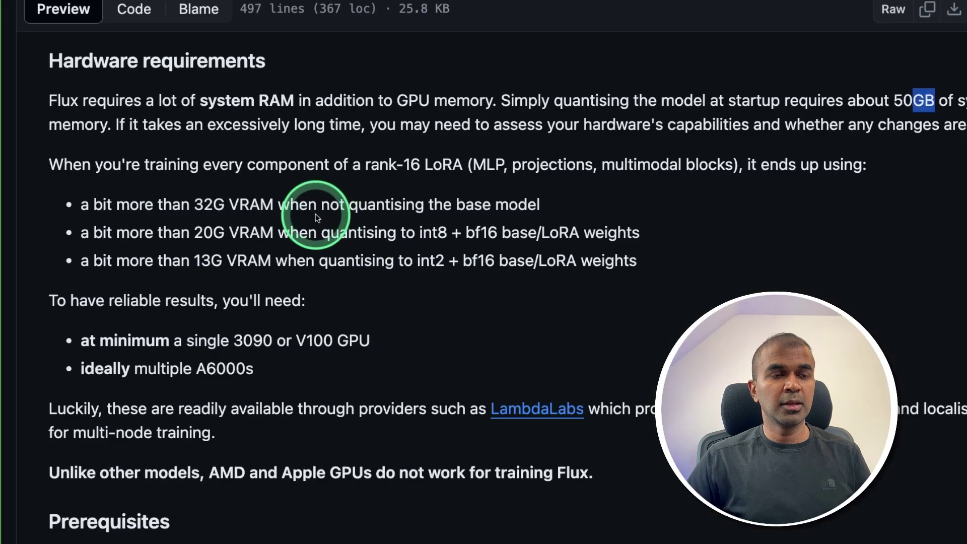
click(192, 205)
drag(193, 206, 262, 204)
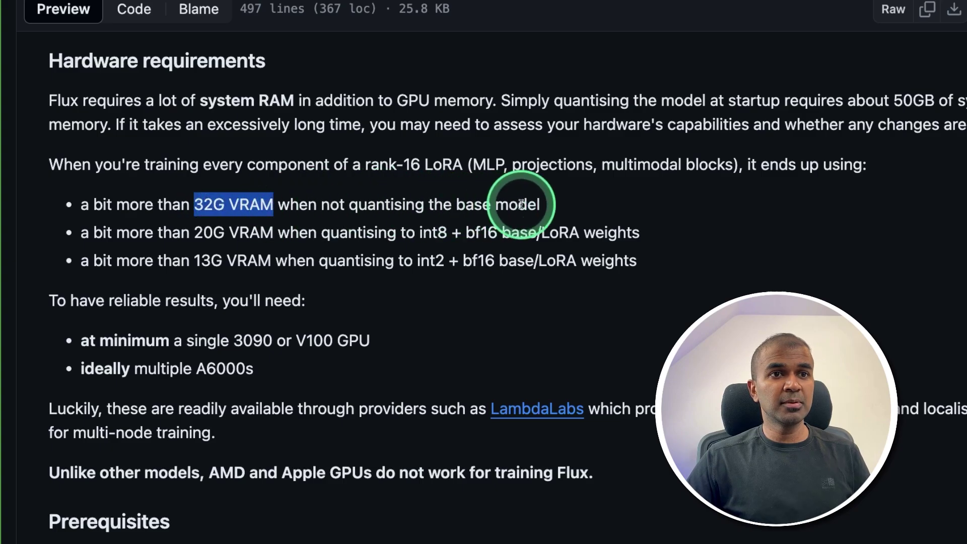
drag(539, 205, 443, 206)
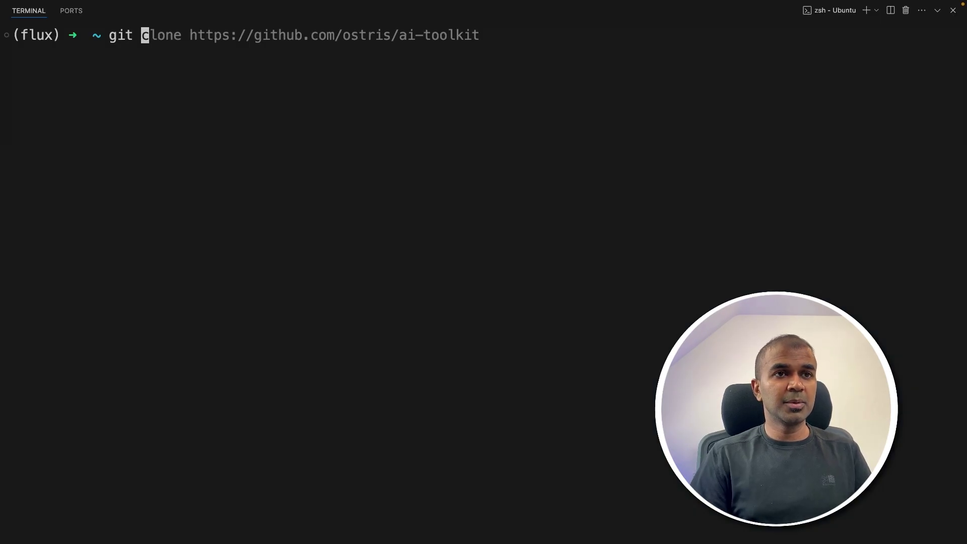
- Clone ai-toolkit, cd into it, and export the Hugging Face token as HF_TOKEN
key(Right)
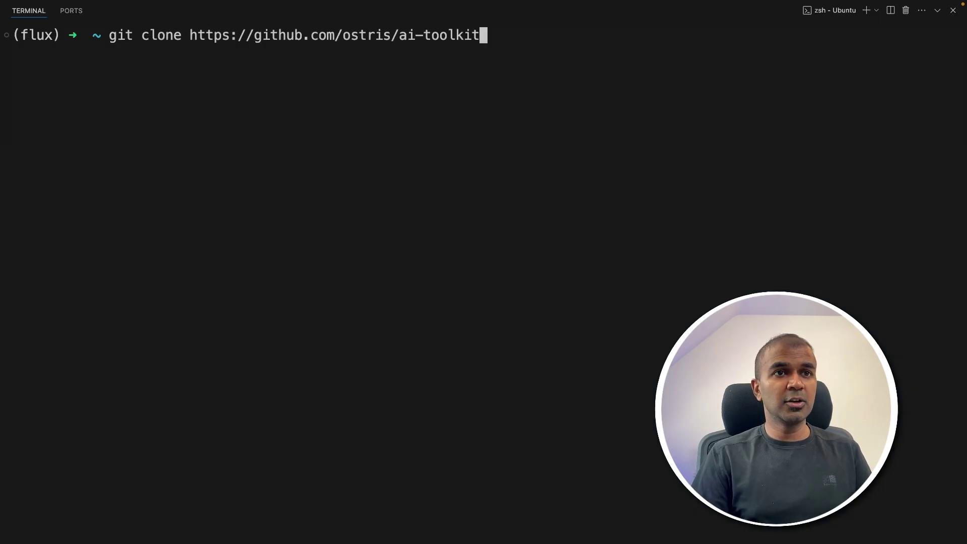
text(cd ait)
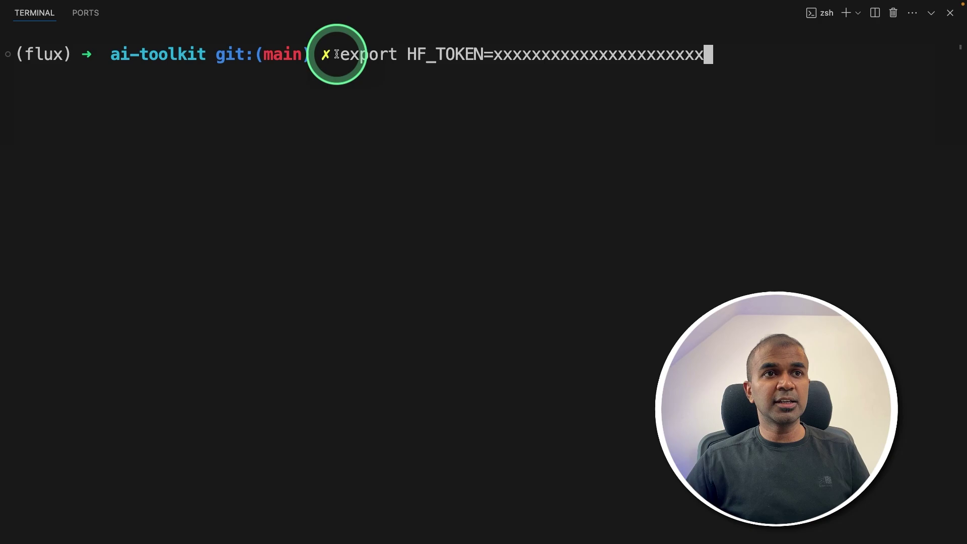
drag(336, 54, 744, 58)
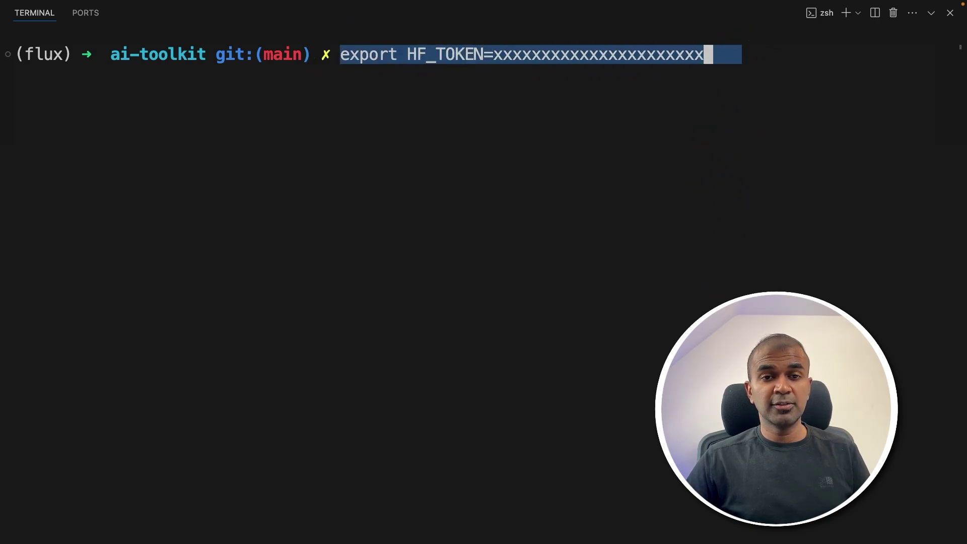
click(551, 86)
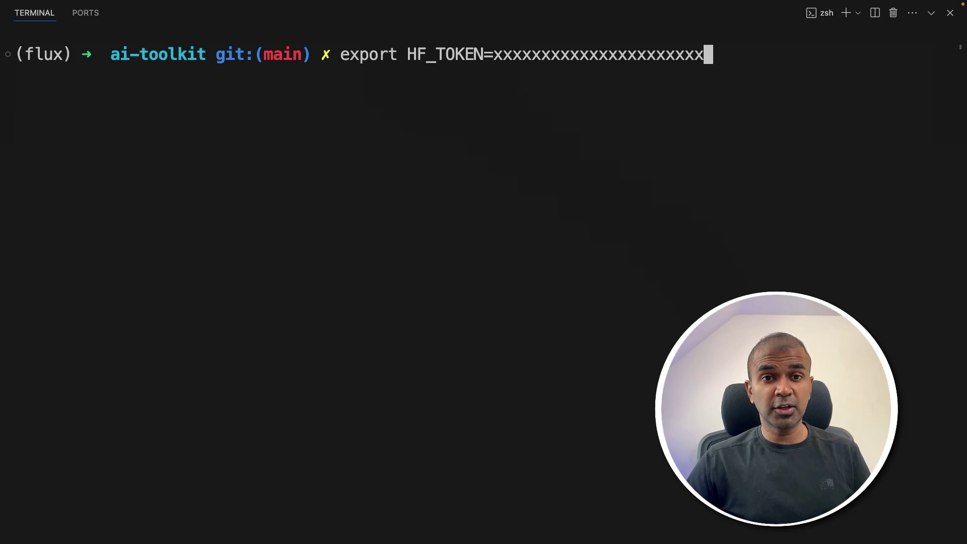
key(Return)
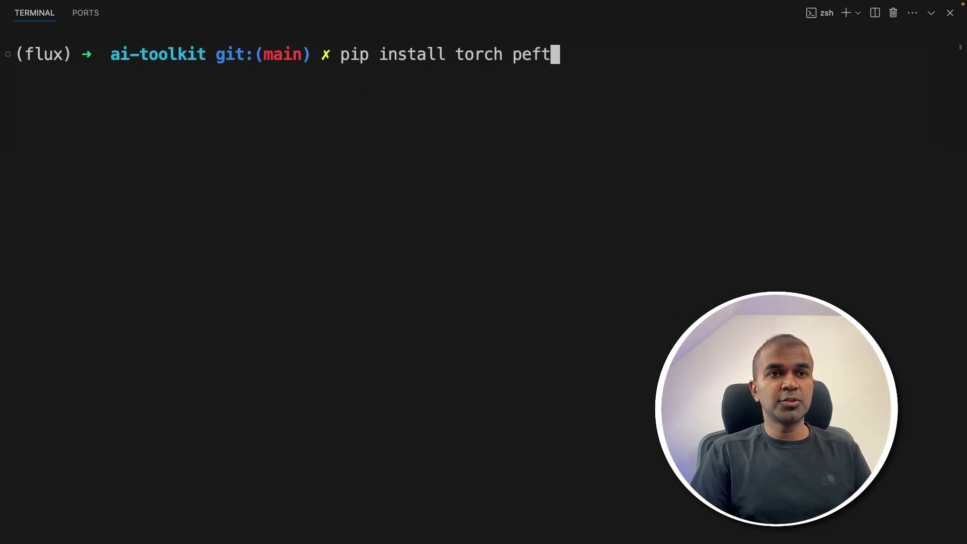
- Install torch and peft, then requirements.txt, and run git submodule update --init --recursive
double_click(475, 53)
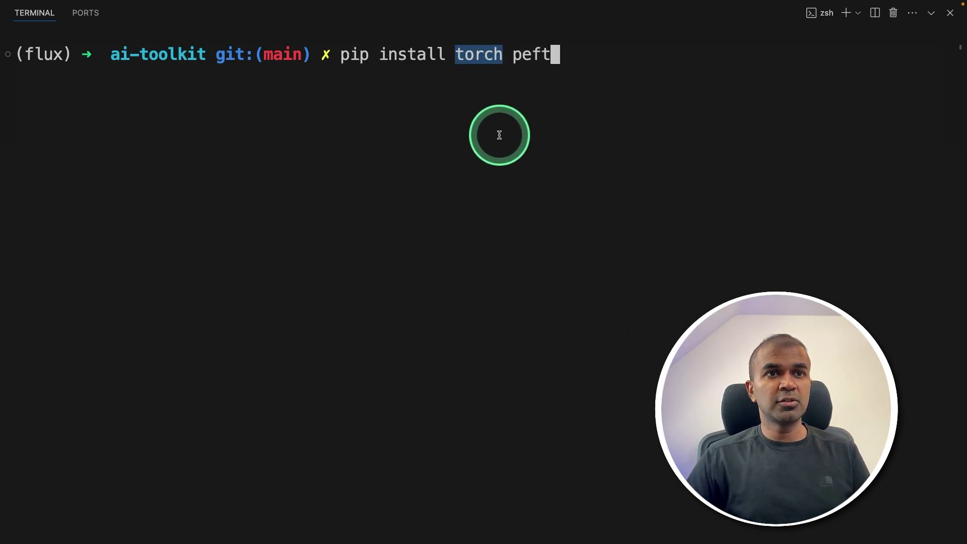
click(535, 52)
triple_click(535, 51)
click(587, 82)
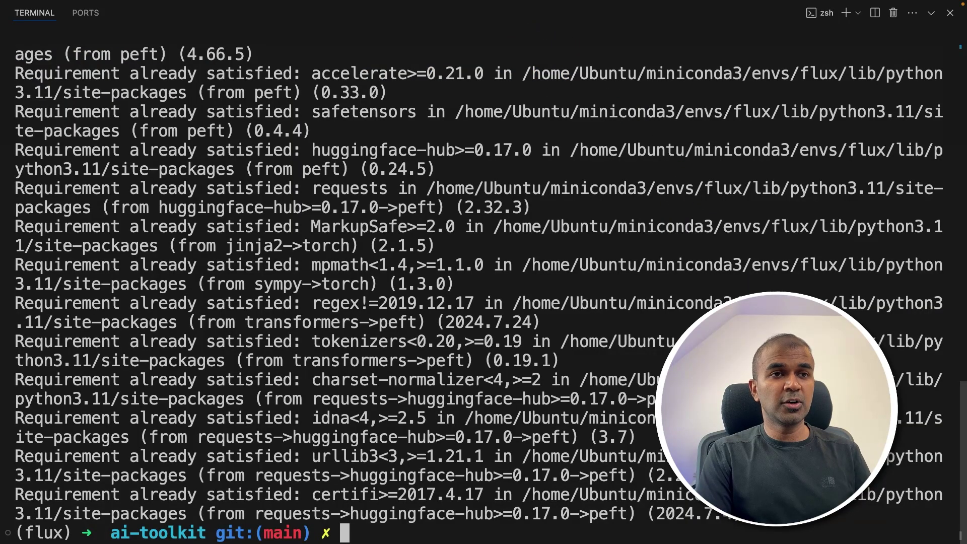
text(ear)
key(Return)
text(pip install -r )
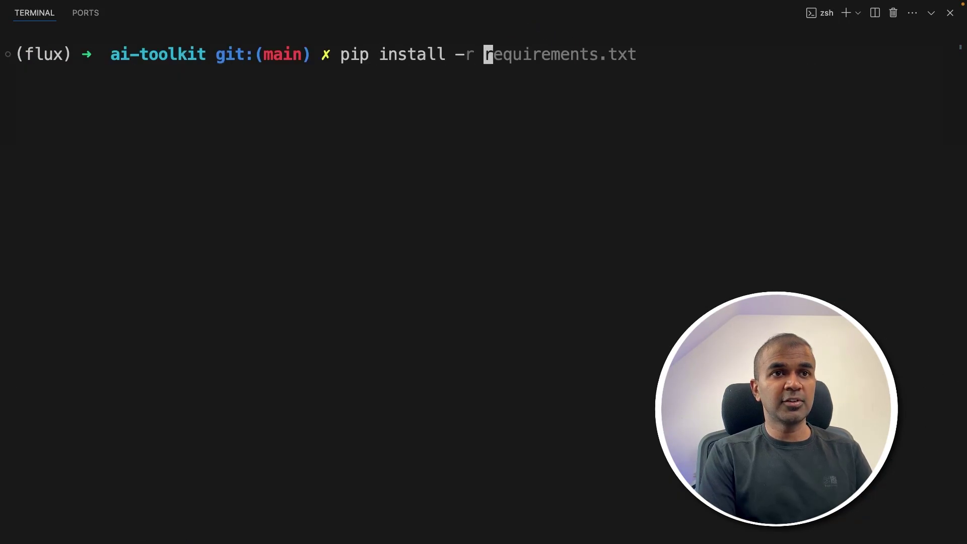
text(requirements.txt)
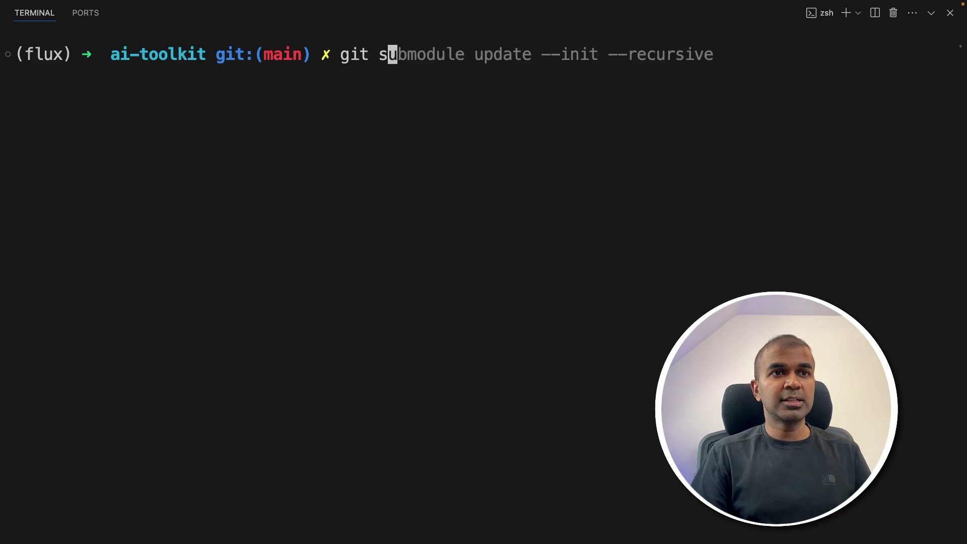
key(Right)
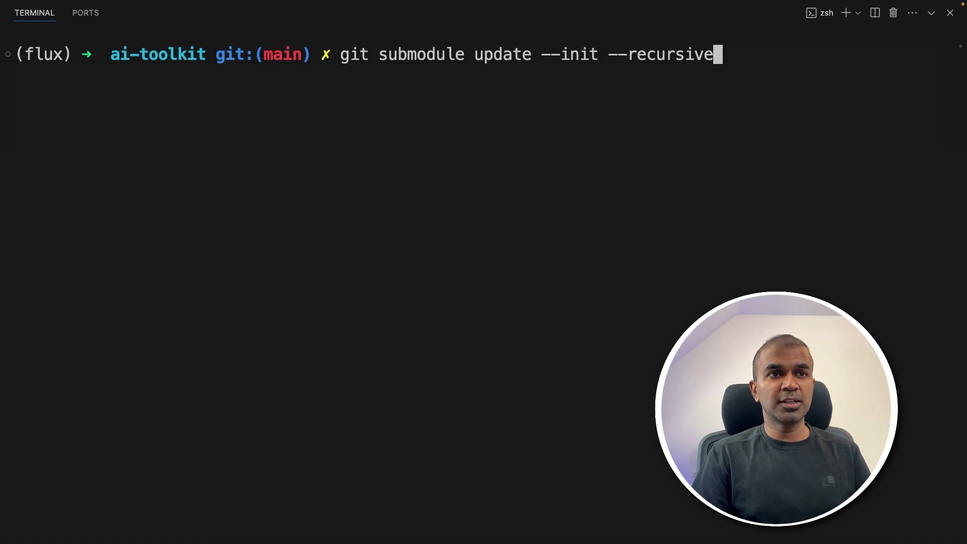
key(Return)
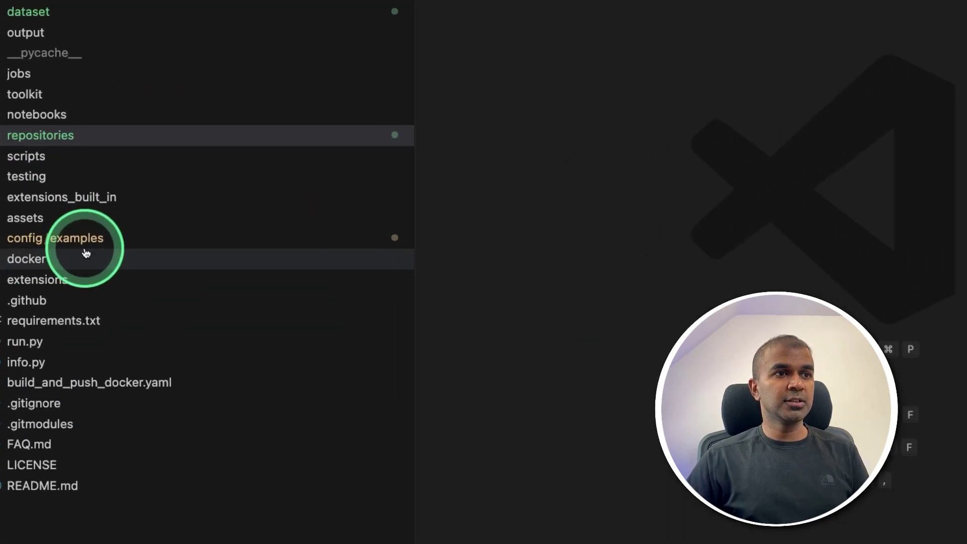
- Open config/examples/train_lora_flux_24gb.yaml and mark training_folder and the dataset folder_path
click(108, 239)
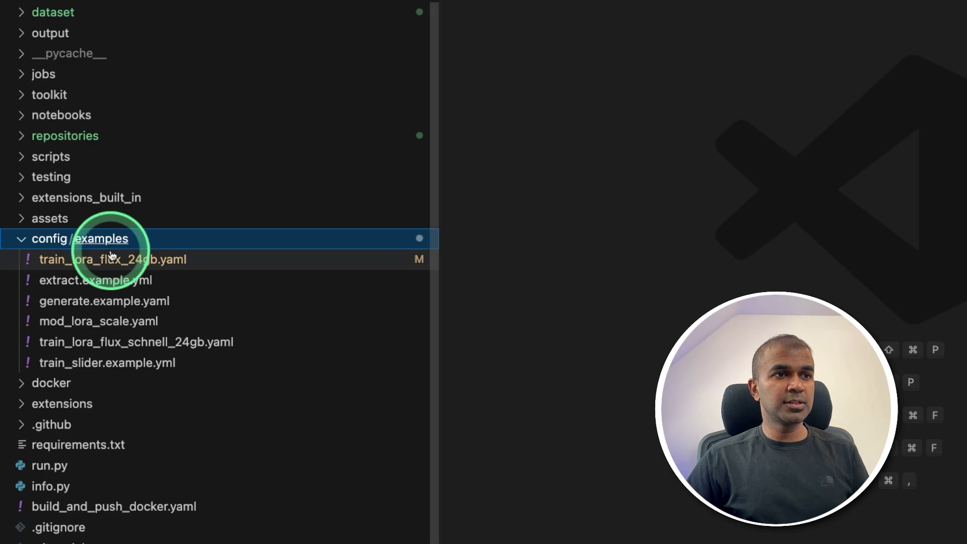
click(341, 253)
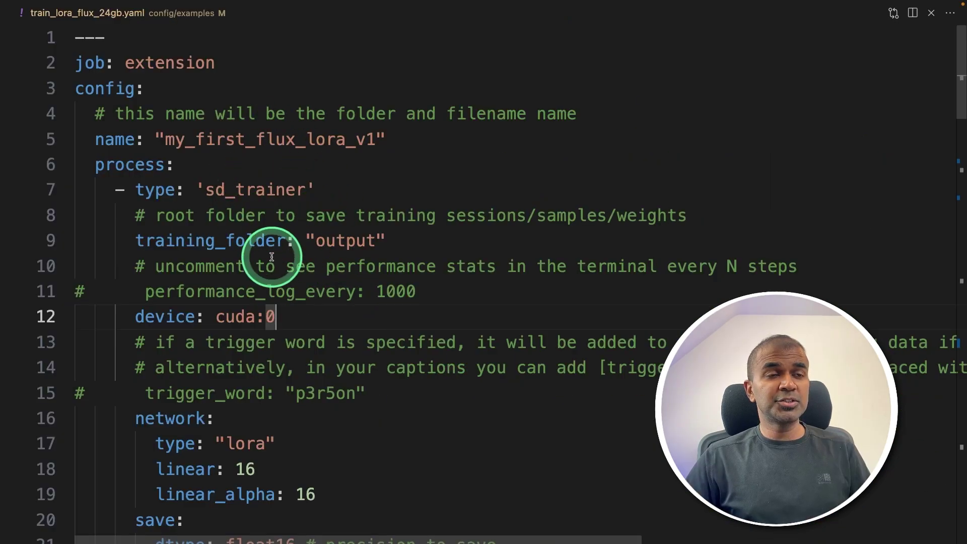
scroll(271, 257, down, 2)
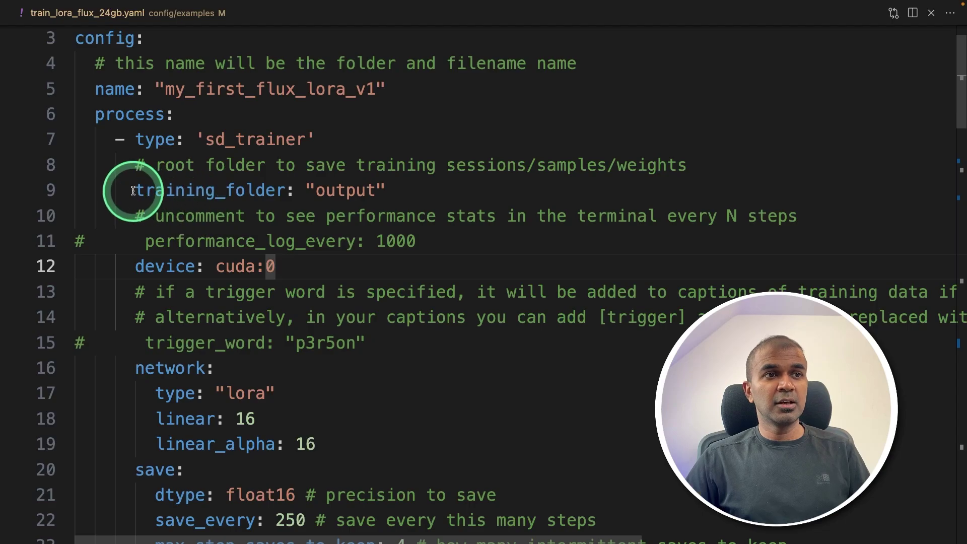
drag(133, 190, 397, 190)
scroll(397, 319, down, 6)
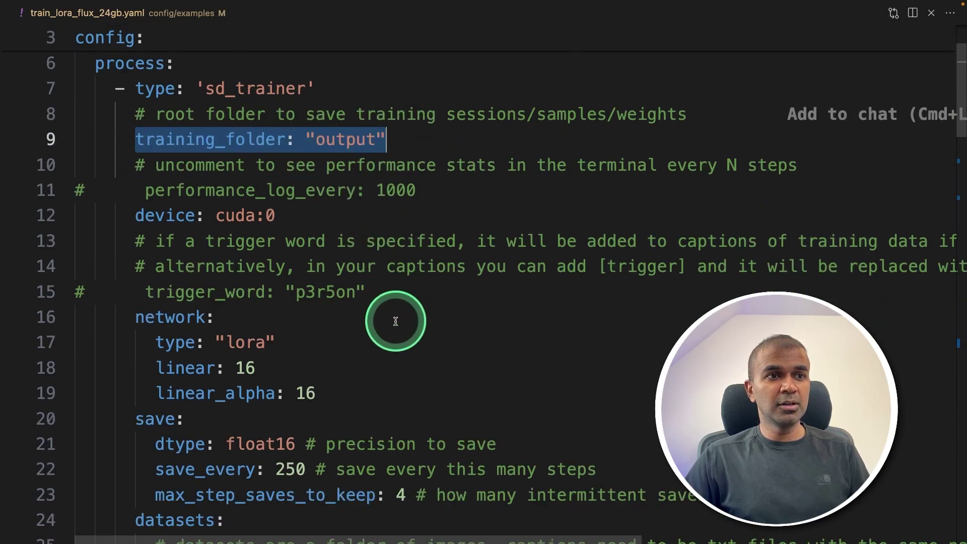
drag(438, 266, 156, 263)
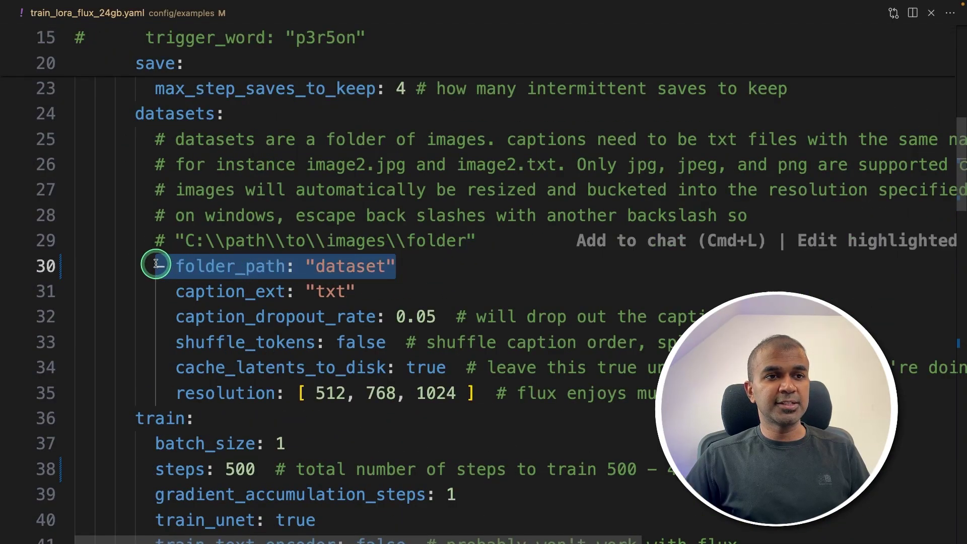
key(super+b)
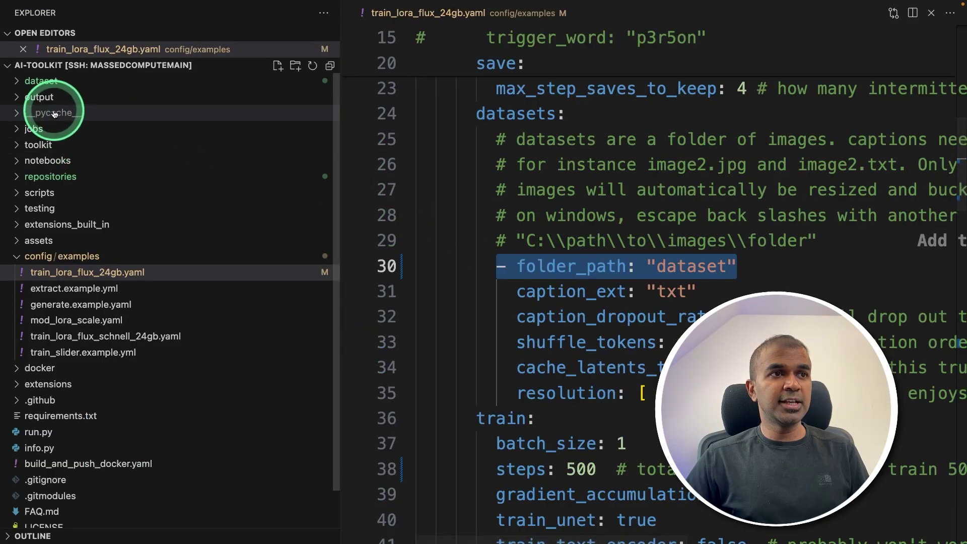
click(43, 80)
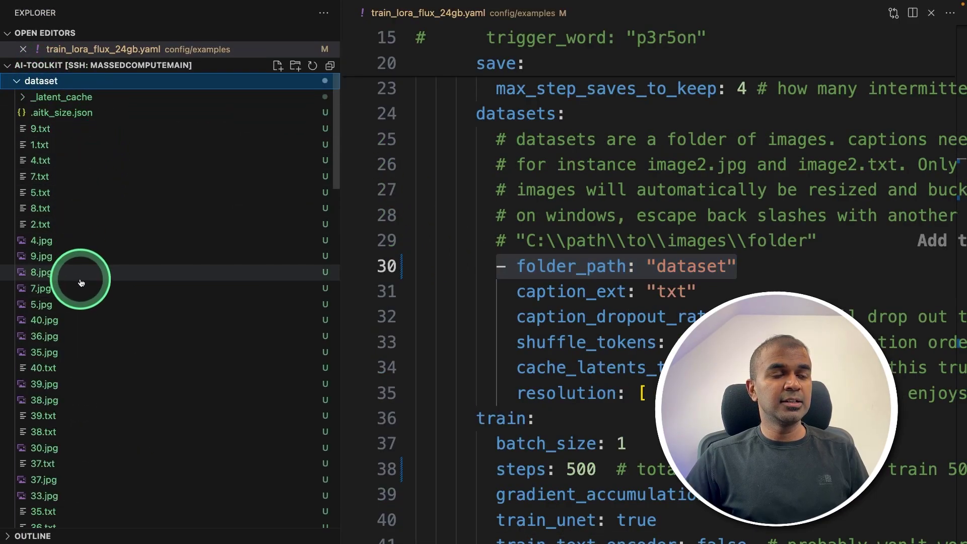
key(super+b)
- Mark the caption_ext setting and select the training step count of 500
scroll(376, 209, down, 3)
drag(375, 211, 175, 211)
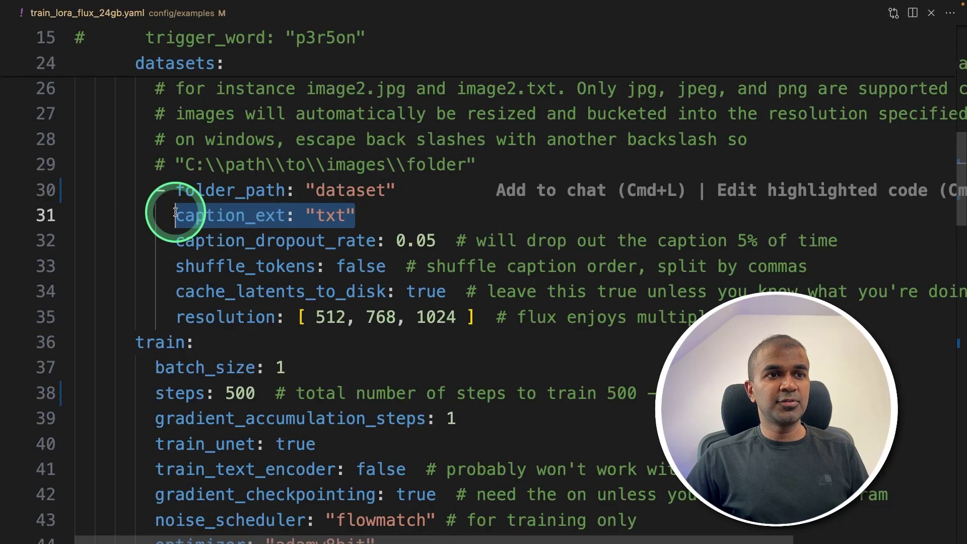
scroll(320, 324, down, 2)
scroll(354, 225, up, 1)
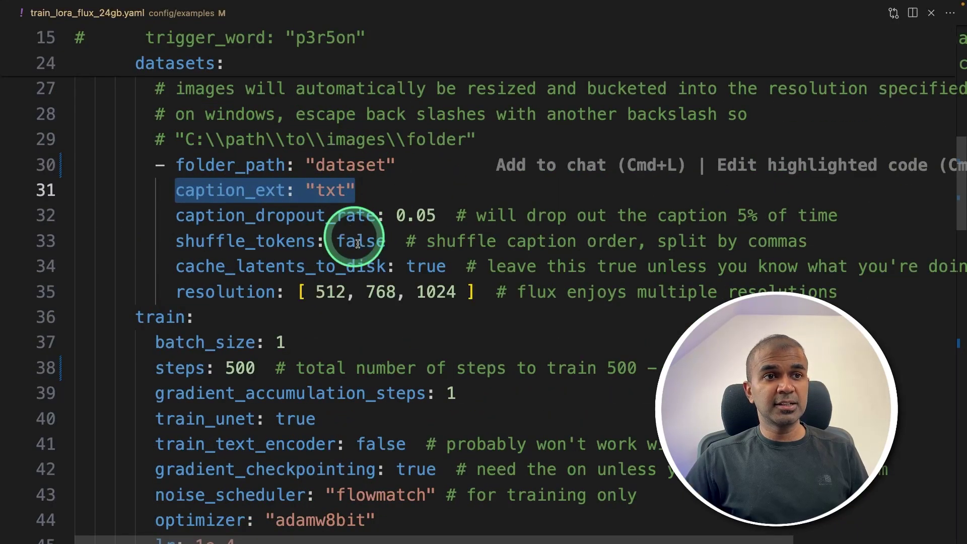
click(373, 322)
scroll(372, 322, down, 6)
click(328, 189)
double_click(240, 216)
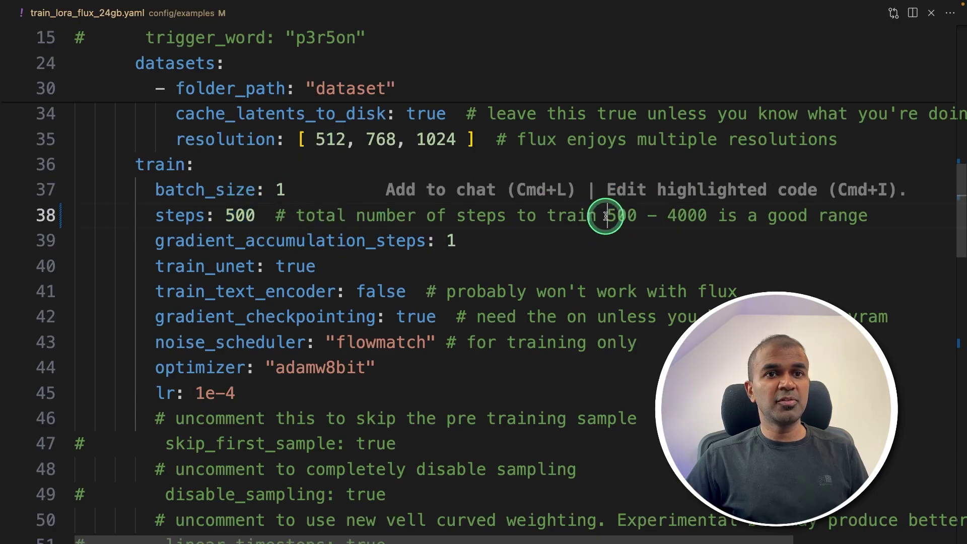
- Mark the sample width and height settings of 512
scroll(685, 258, down, 1)
click(229, 192)
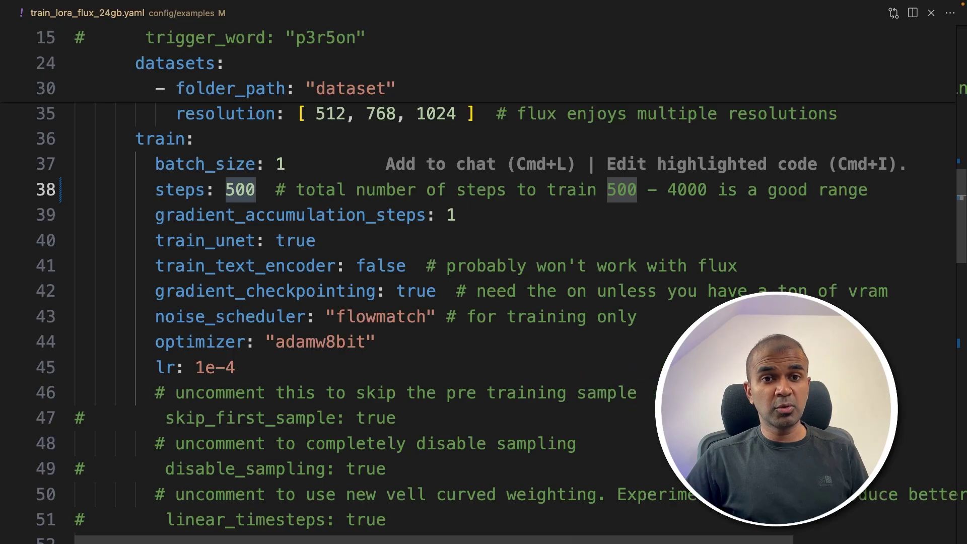
scroll(313, 374, down, 8)
drag(313, 373, 151, 351)
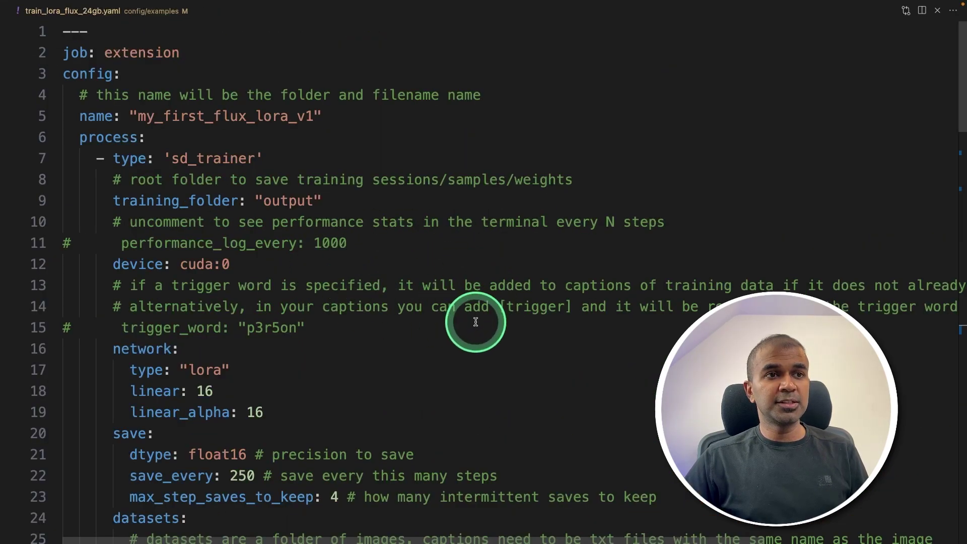
scroll(475, 321, down, 7)
click(475, 335)
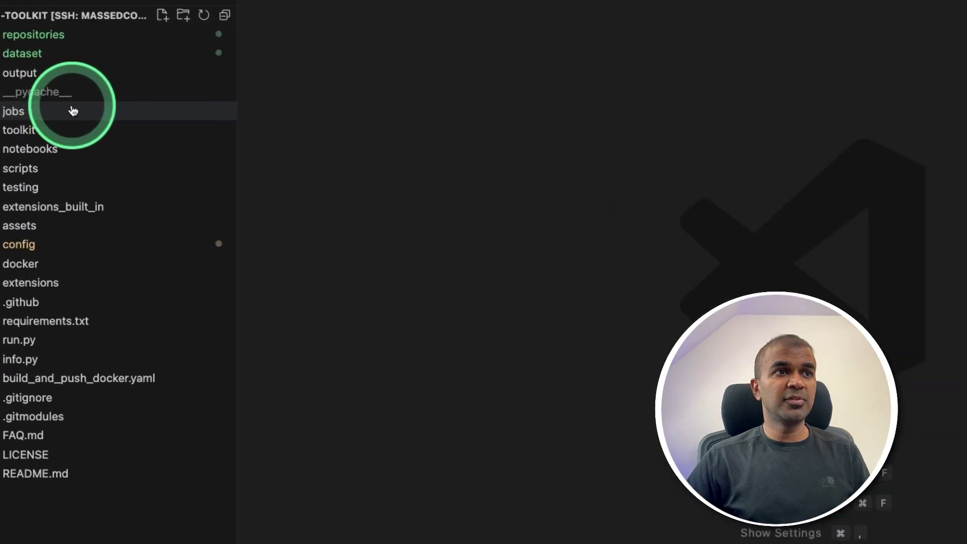
- Expand the dataset folder, preview 1.jpg and open its 1.txt caption
click(56, 59)
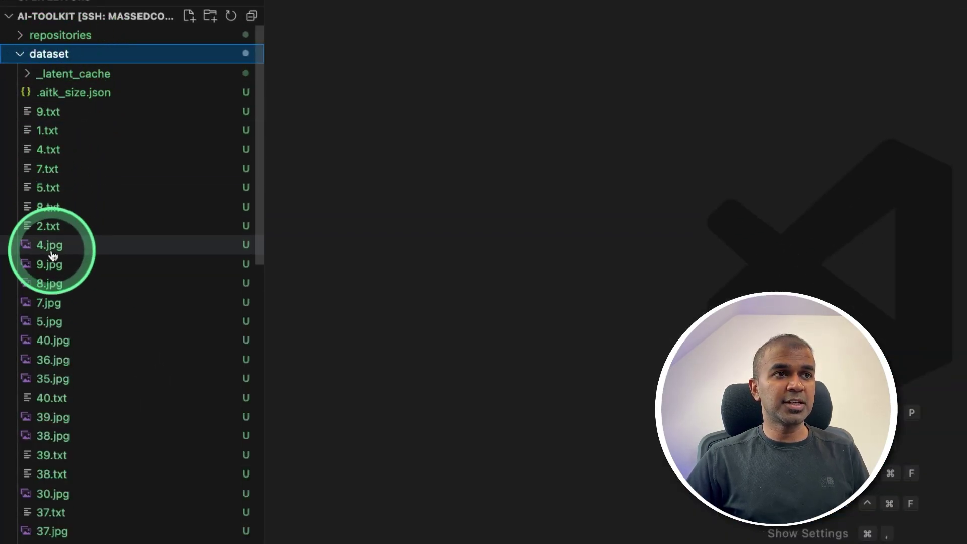
scroll(55, 144, down, 20)
click(51, 492)
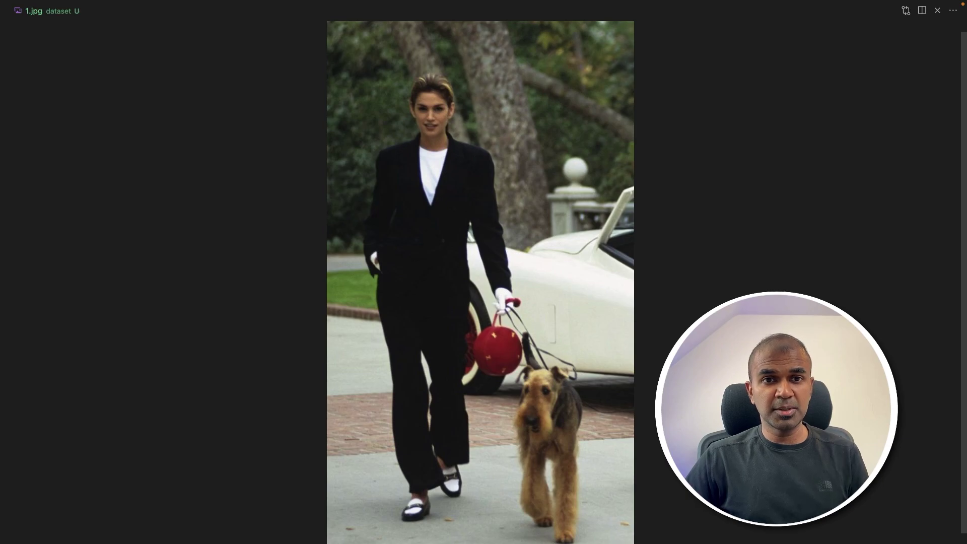
key(ctrl+b)
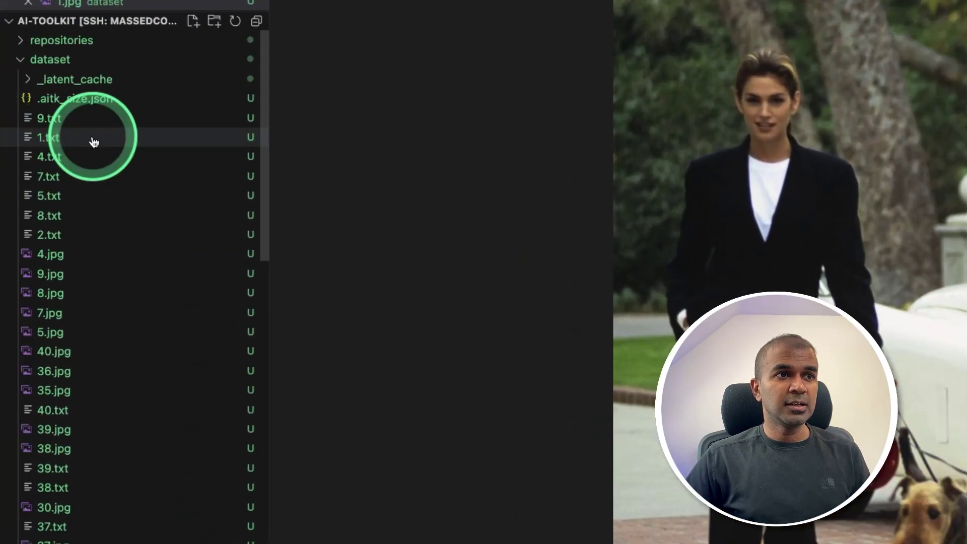
click(94, 142)
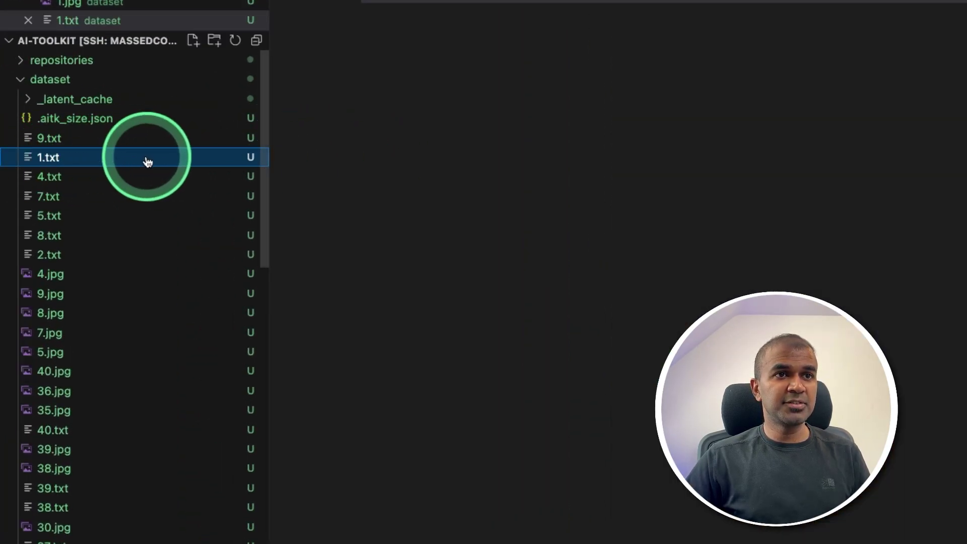
text(A stylish woman confidently walks her dog, dressed in a sleek black suit paired with white loafers. She holds a red handbag as she strolls past a vintage white car on a tree-lined street.)
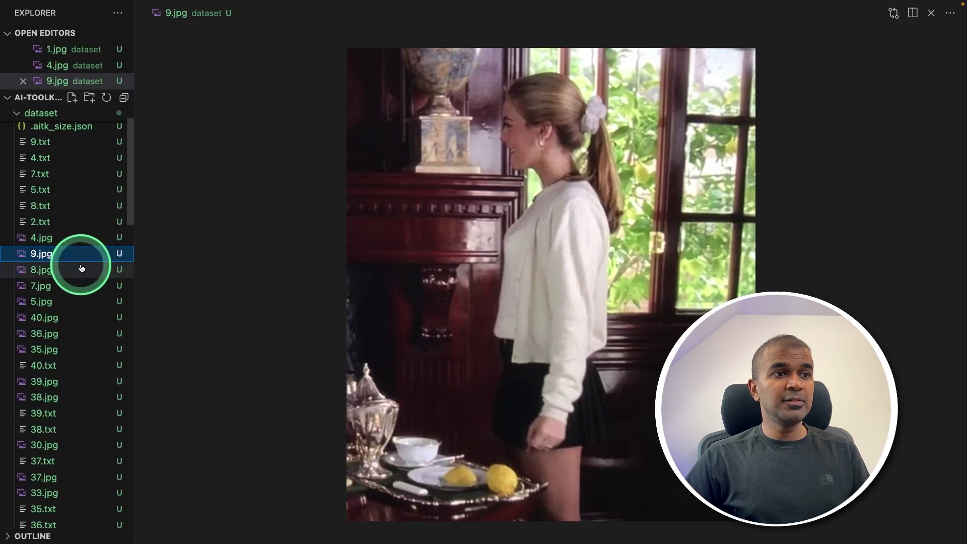
- Preview photos 8.jpg, 7.jpg and 5.jpg, then revisit the first photo's caption and image
click(71, 271)
click(66, 305)
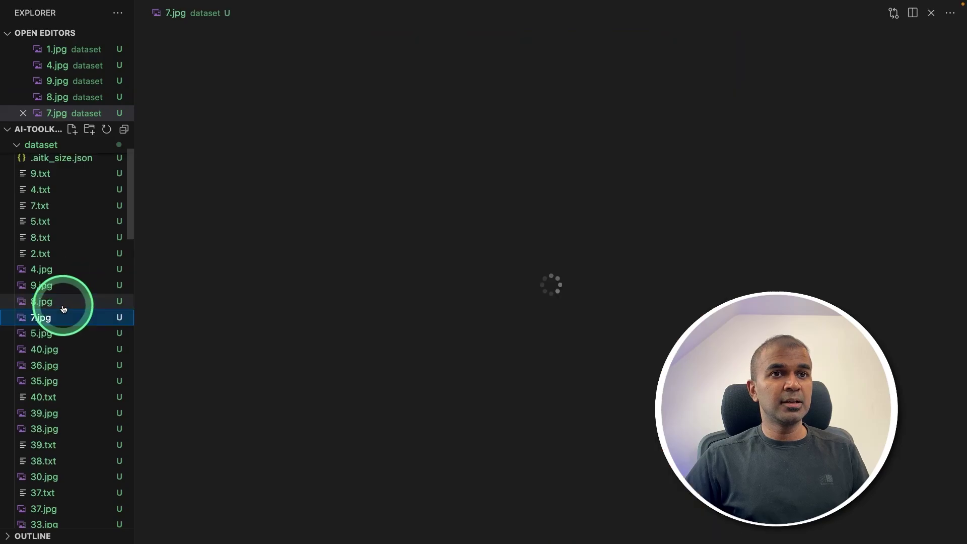
click(66, 332)
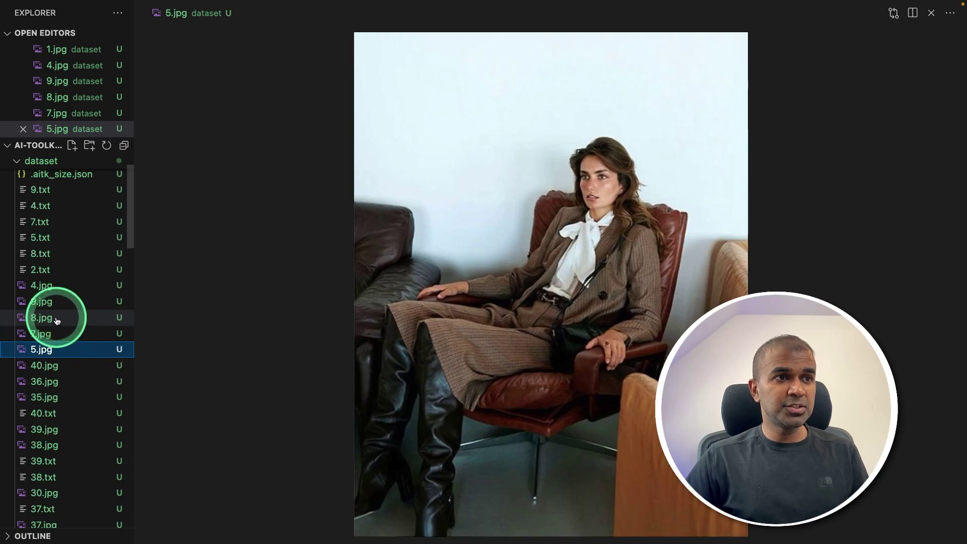
scroll(57, 321, up, 3)
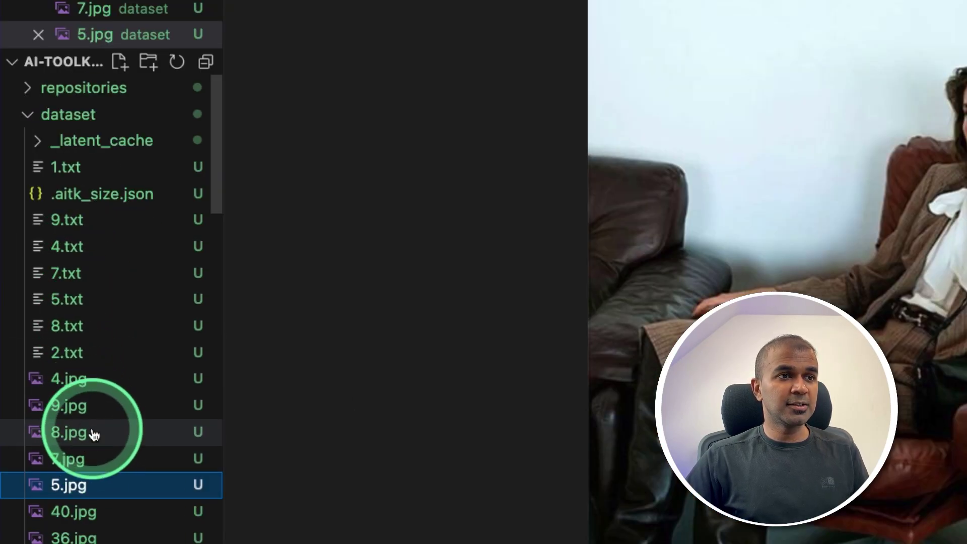
click(80, 170)
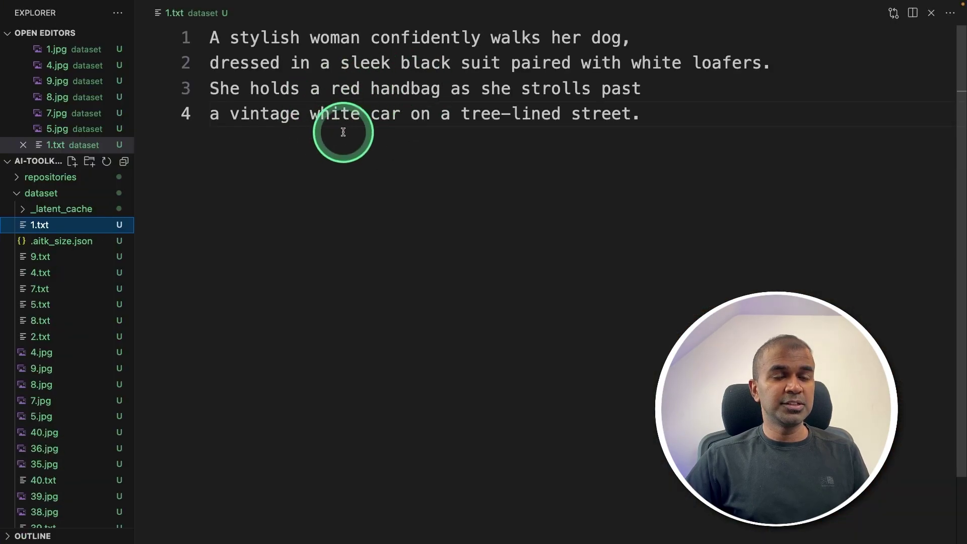
scroll(52, 306, down, 10)
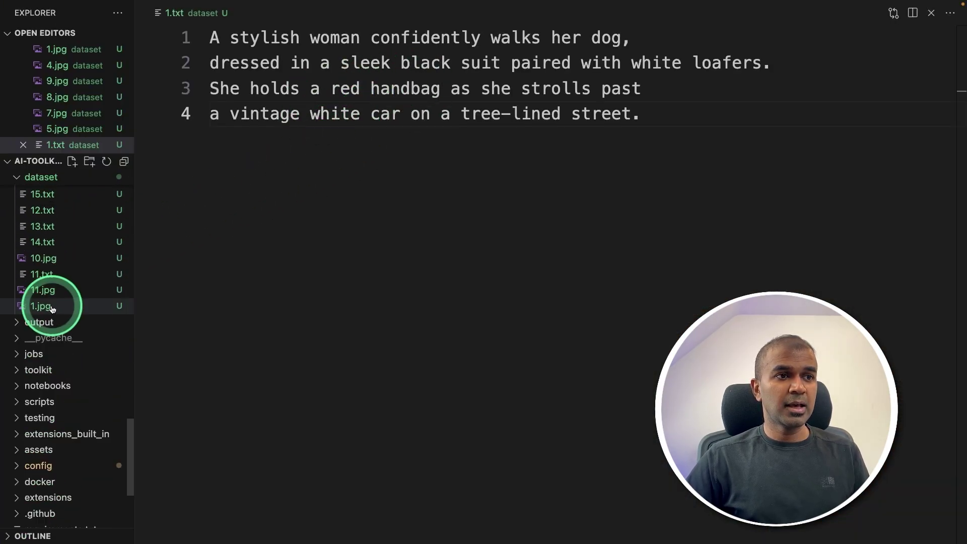
click(50, 308)
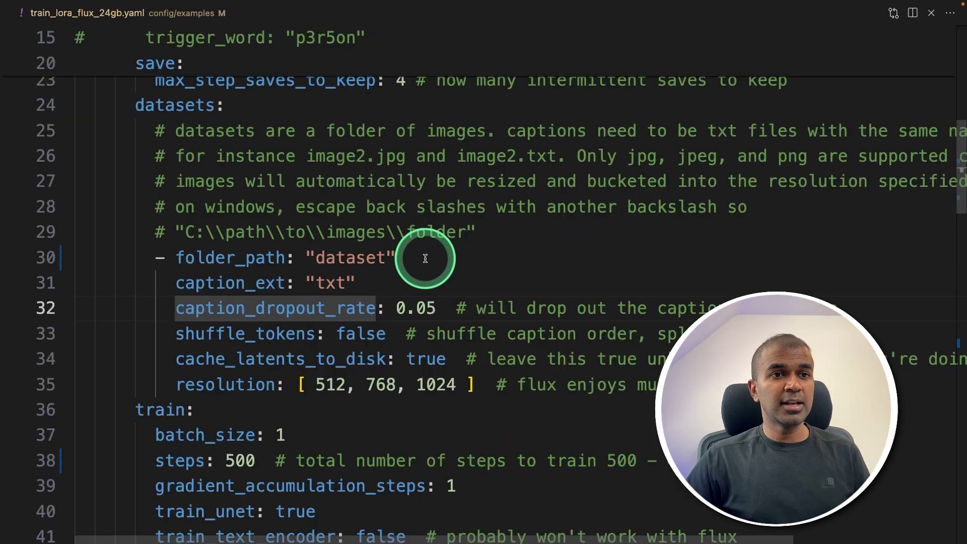
- Mark the dataset folder_path and caption_ext settings in the config
drag(425, 257, 51, 256)
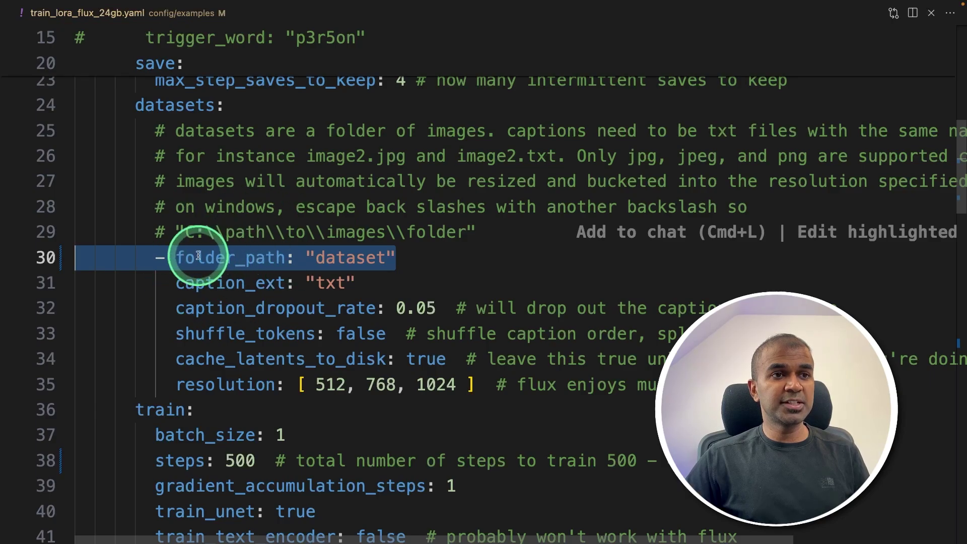
click(348, 257)
drag(356, 283, 82, 282)
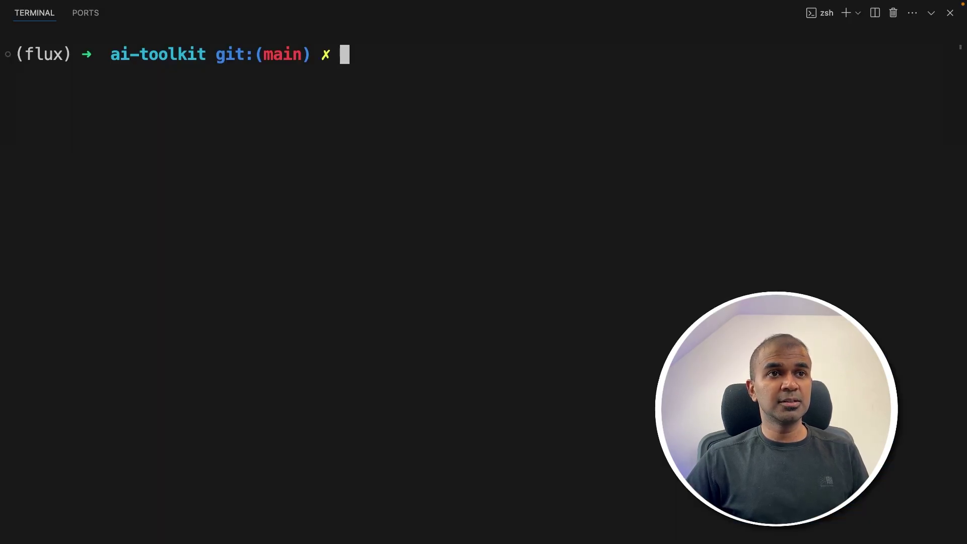
- Enter python run.py config/examples/train_lora_flux_24gb.yaml and select the config path
text(python run)
key(Right)
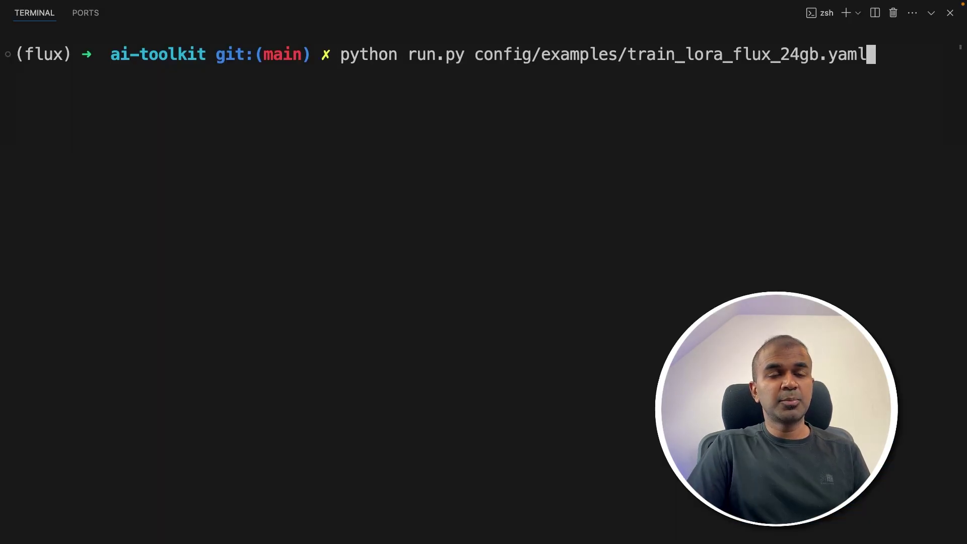
drag(480, 52, 686, 52)
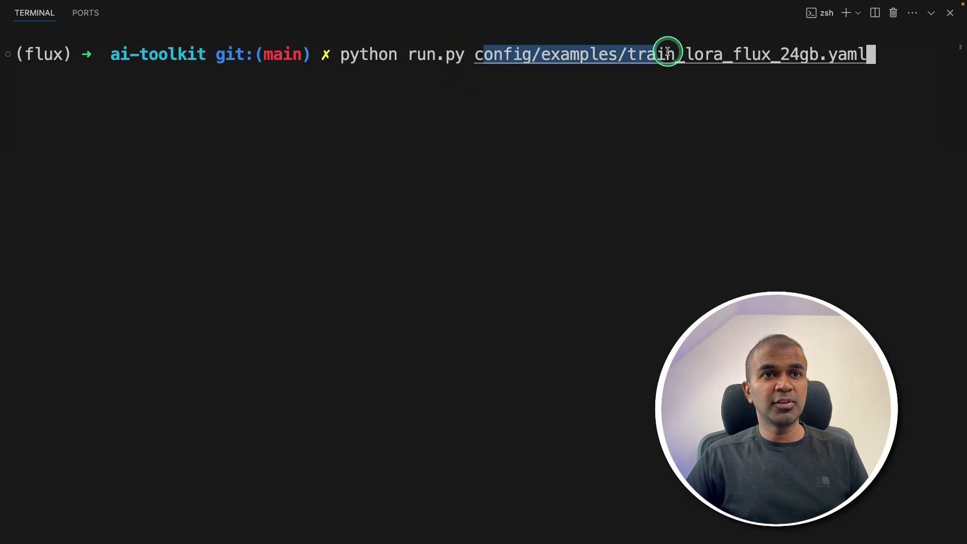
drag(859, 50, 881, 53)
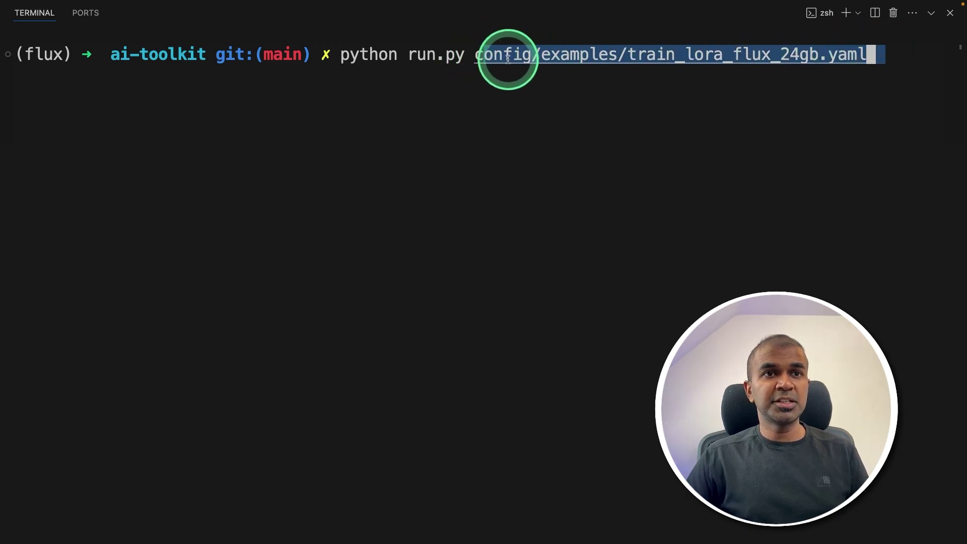
click(641, 57)
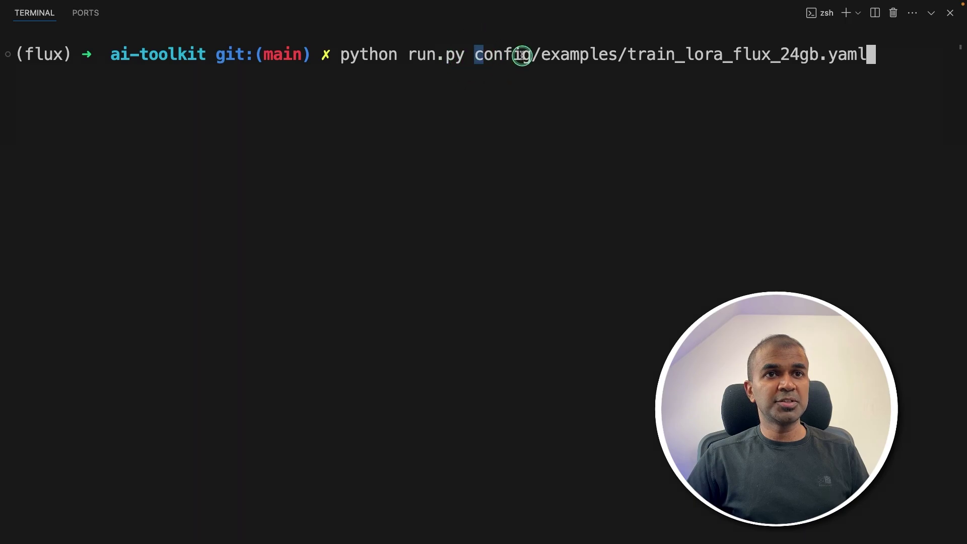
drag(538, 55, 854, 51)
- Review the training log, selecting the printed config and the dataset bucket size listing
click(866, 51)
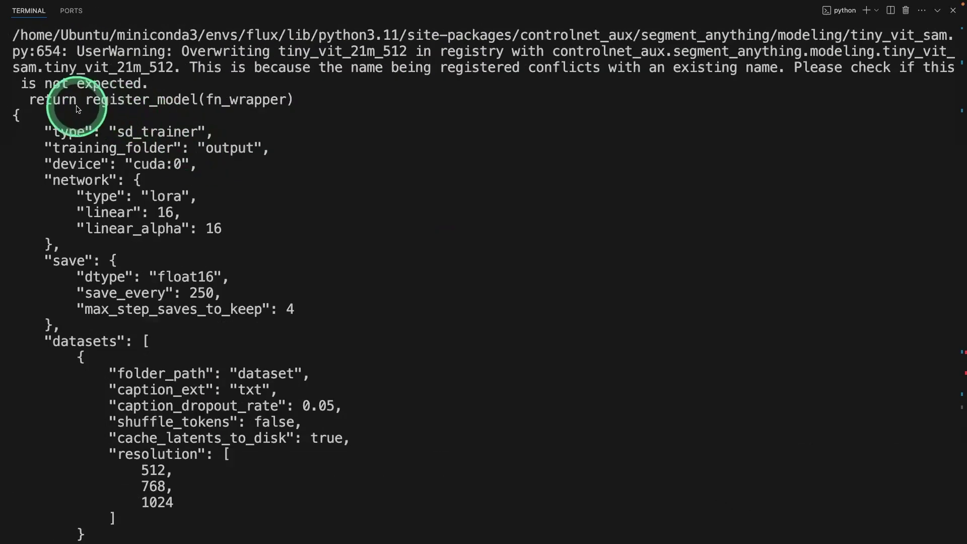
drag(49, 102, 250, 487)
click(378, 484)
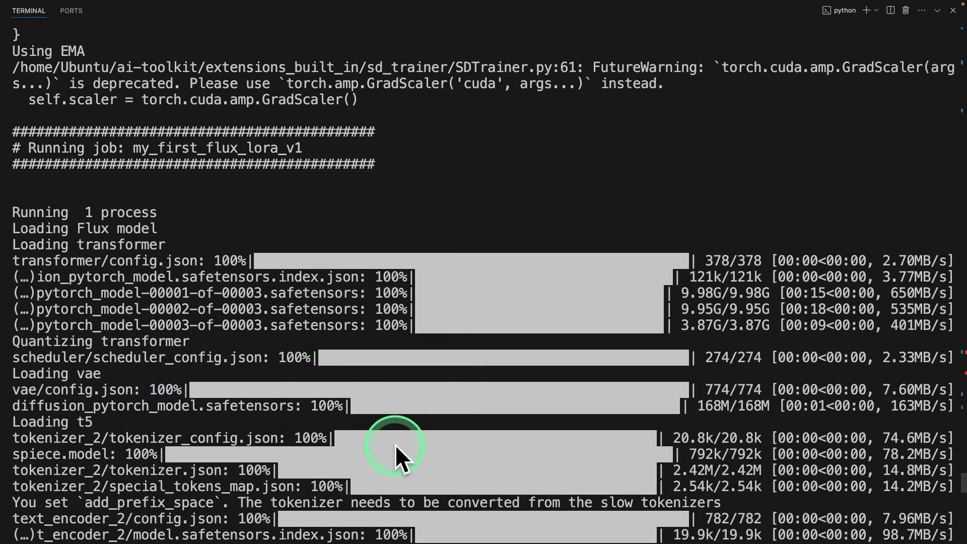
drag(165, 486, 5, 379)
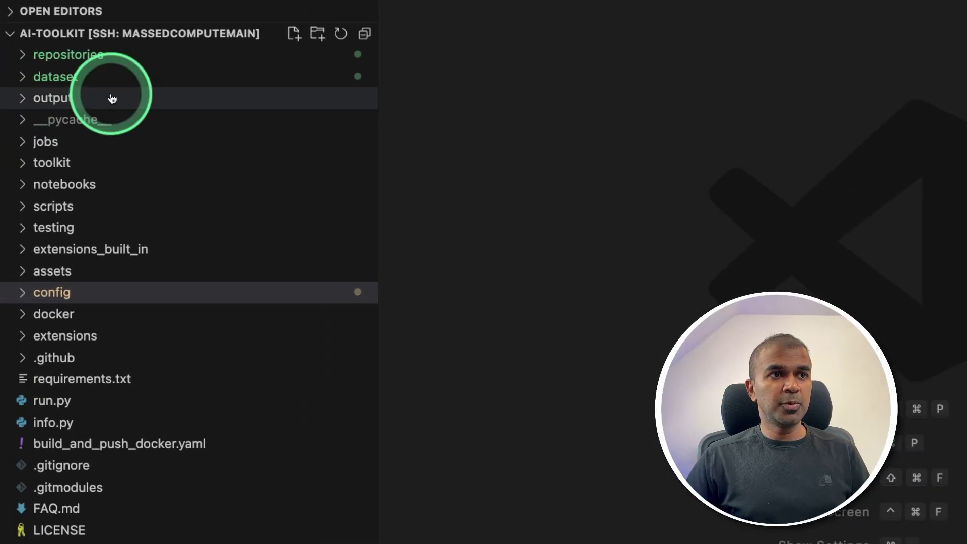
- Expand output/my_first_flux_lora_v1 and highlight the FLUX.1-dev base model name in app.py
click(89, 99)
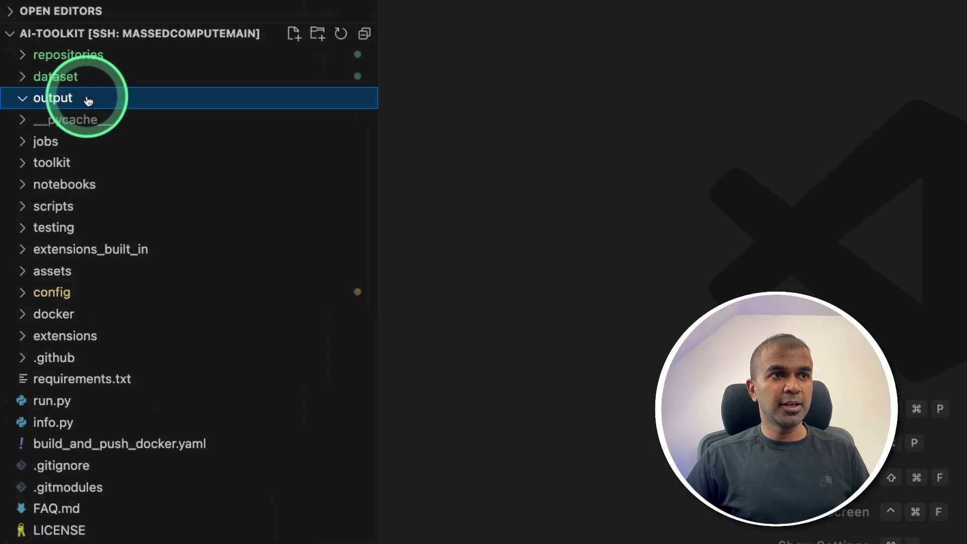
click(106, 120)
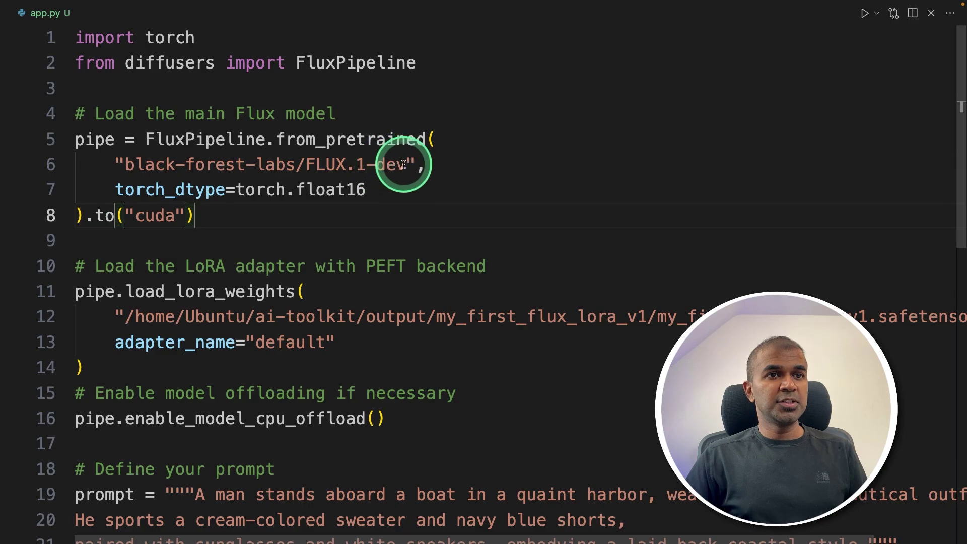
drag(404, 164, 104, 163)
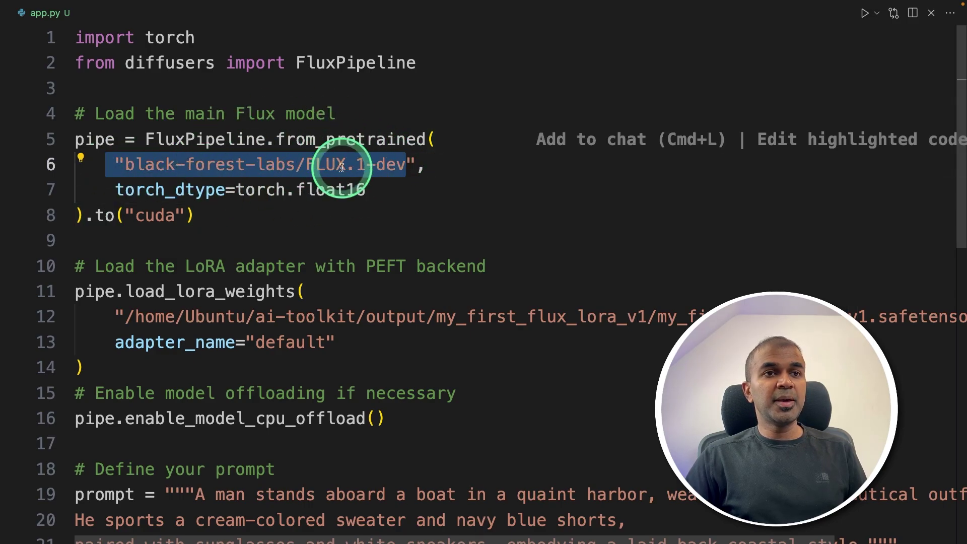
click(278, 214)
- Highlight the my_first_flux_lora_v1.safetensors LoRA weights path in app.py
drag(412, 164, 309, 164)
scroll(308, 164, down, 2)
drag(125, 190, 302, 190)
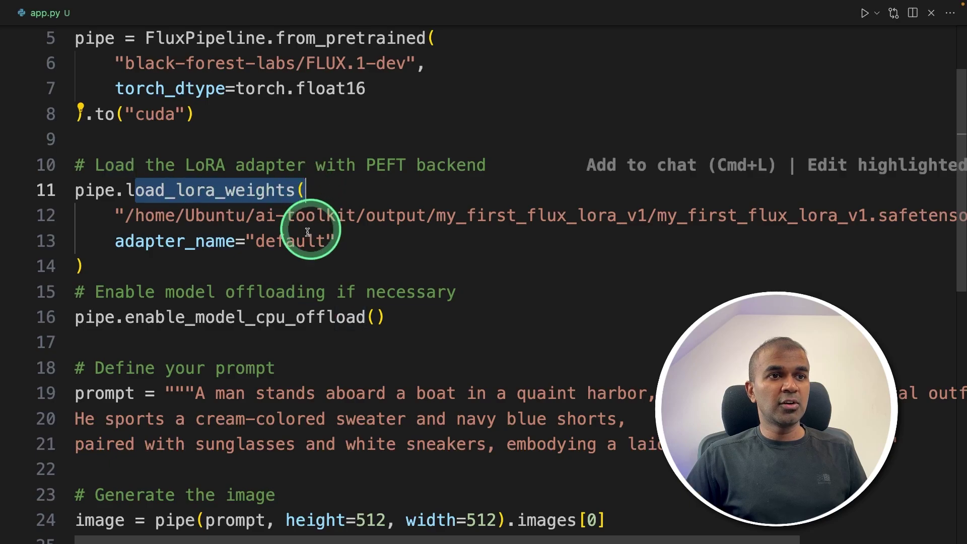
drag(126, 216, 957, 219)
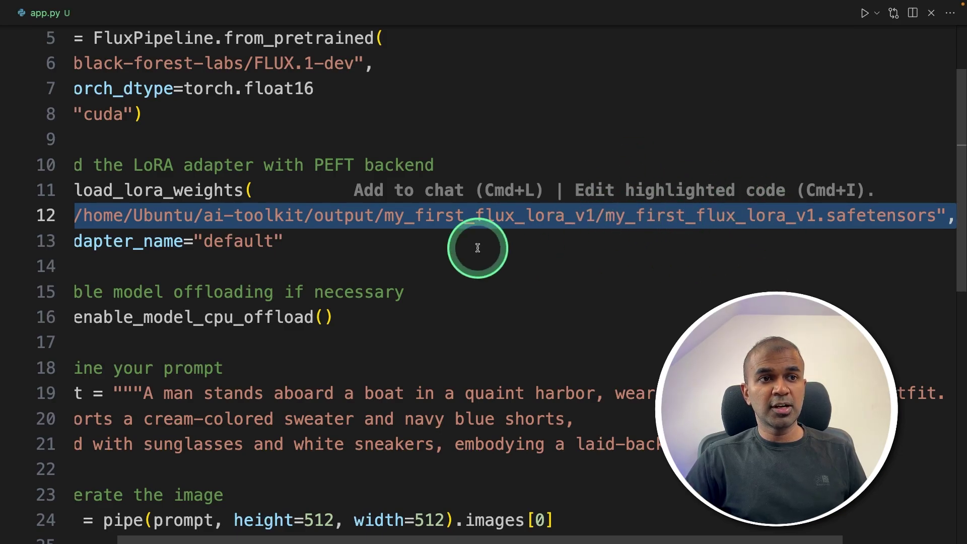
drag(79, 180, 833, 183)
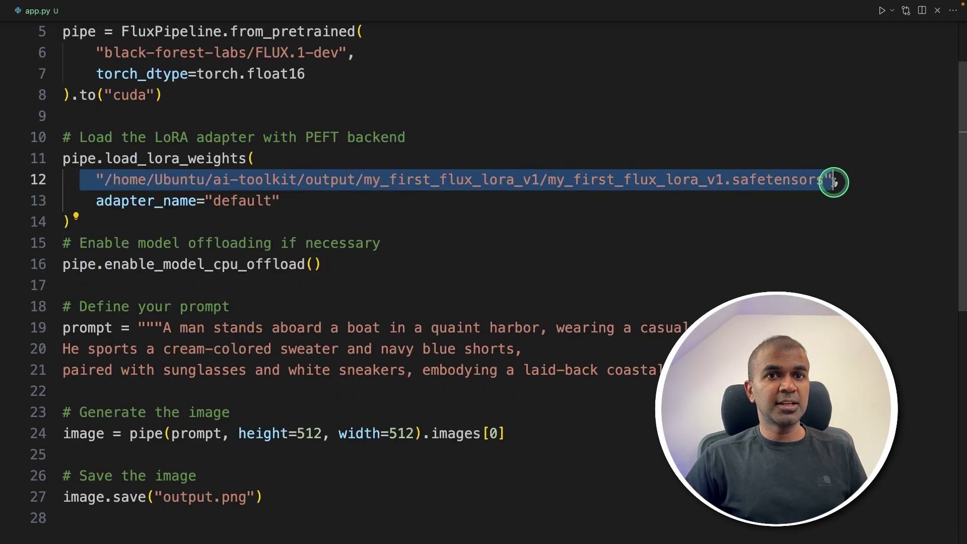
- Copy the full path of my_first_flux_lora_v1.safetensors into the load_lora_weights string on line 12
click(537, 166)
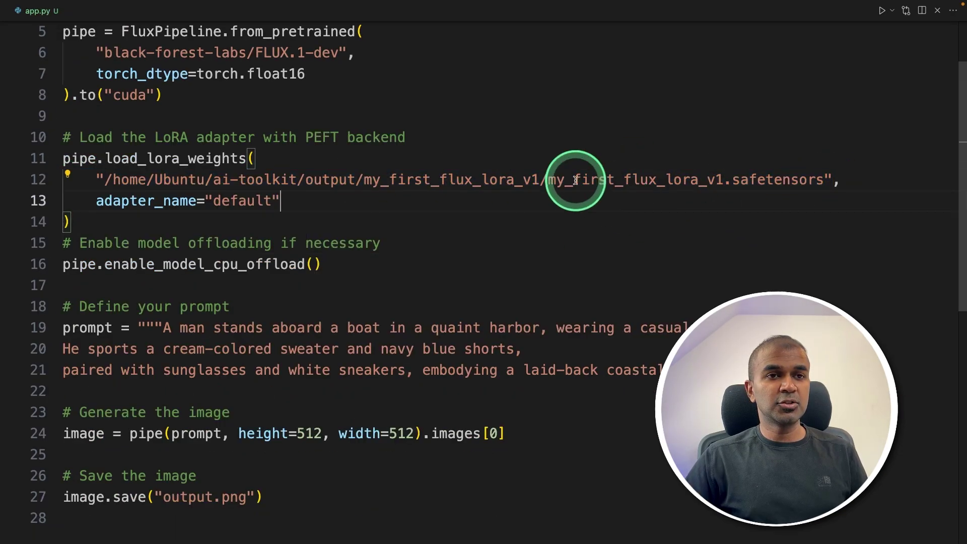
key(ctrl+shift+e)
click(60, 85)
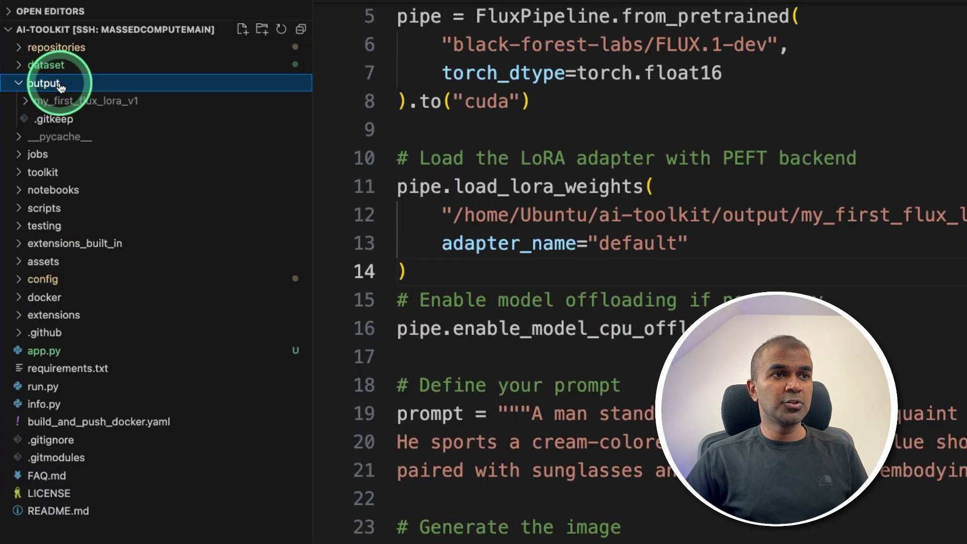
click(70, 101)
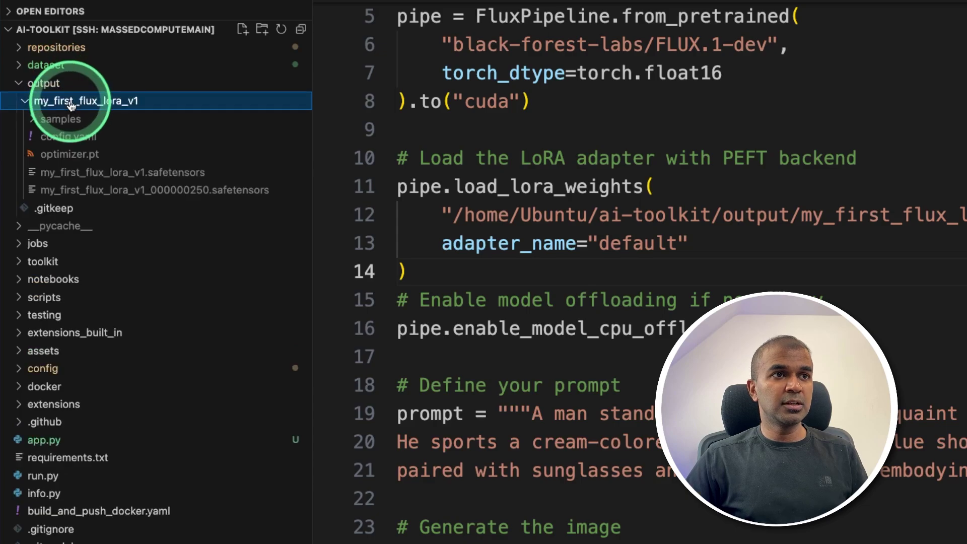
right_click(157, 172)
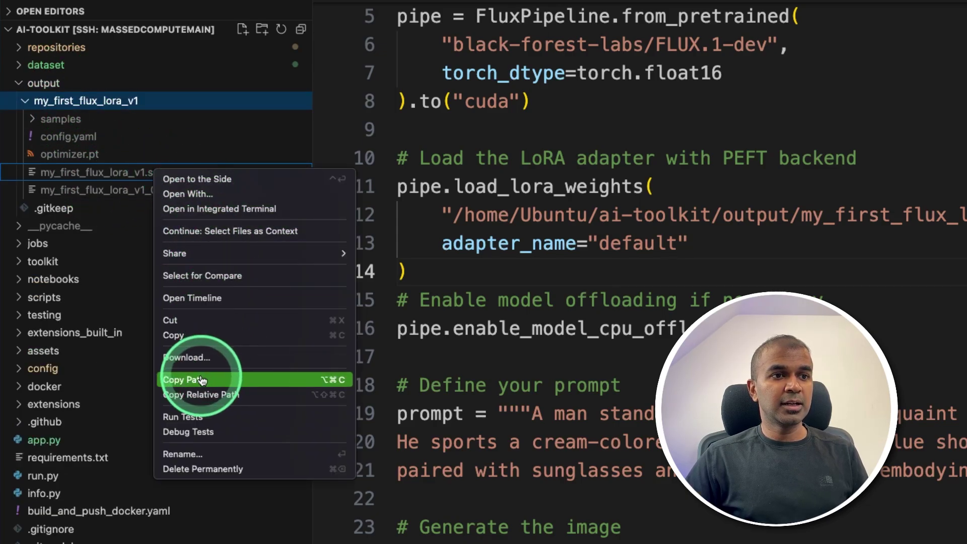
click(211, 380)
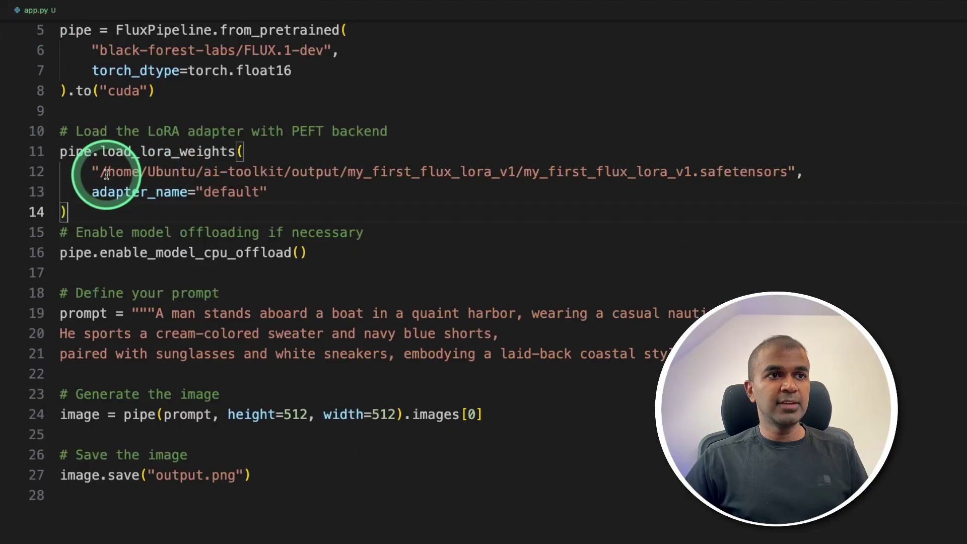
drag(101, 171, 787, 172)
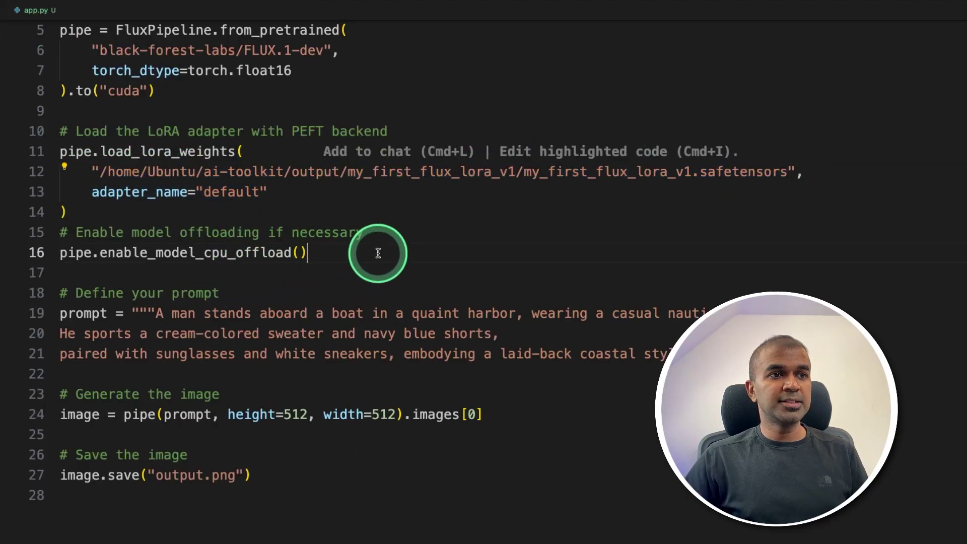
- Review the CPU offload line, the harbour boat-man prompt and the output.png file name
drag(375, 252, 31, 253)
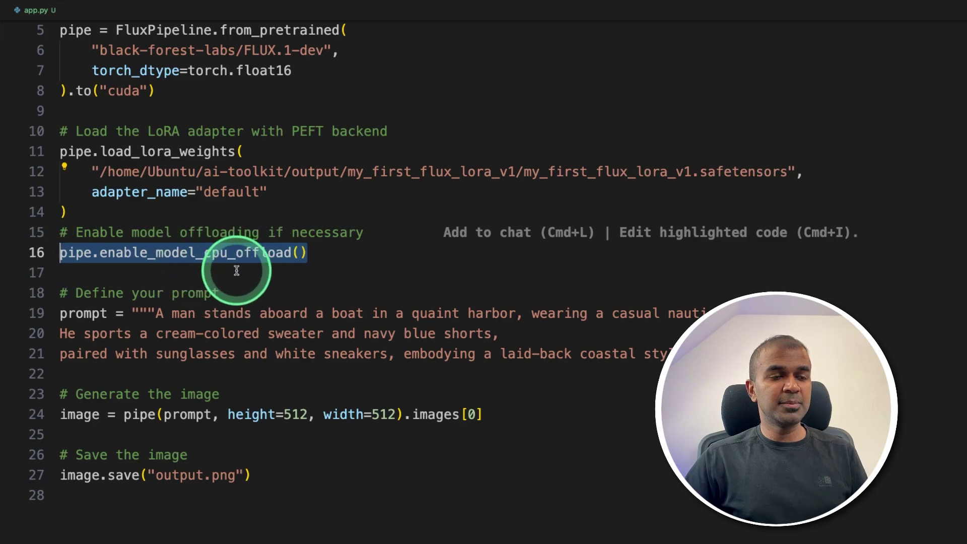
scroll(261, 401, down, 5)
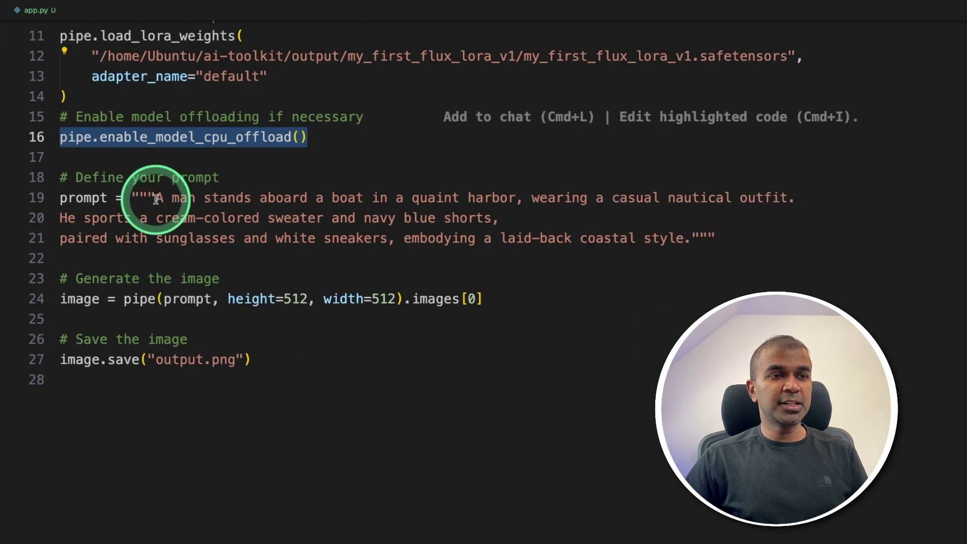
drag(156, 197, 691, 239)
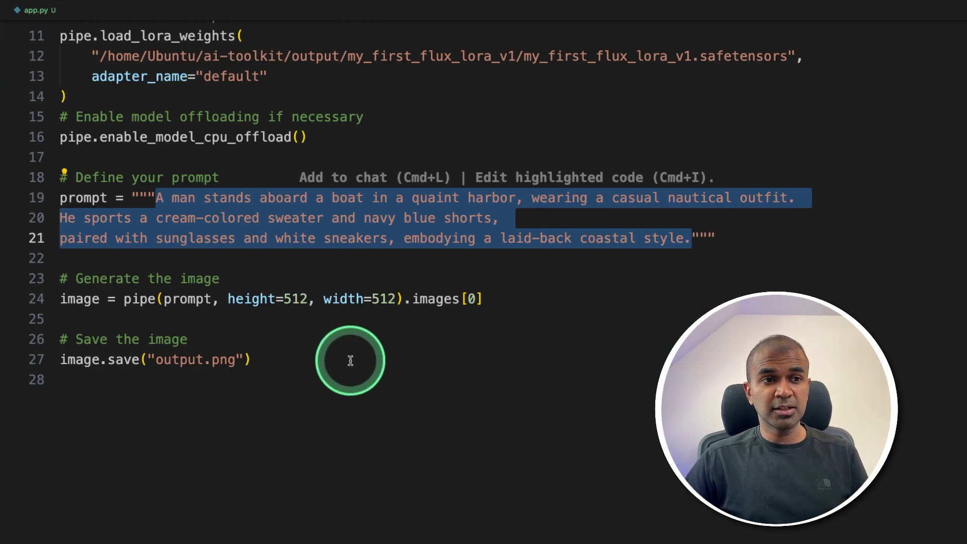
drag(263, 361, 154, 361)
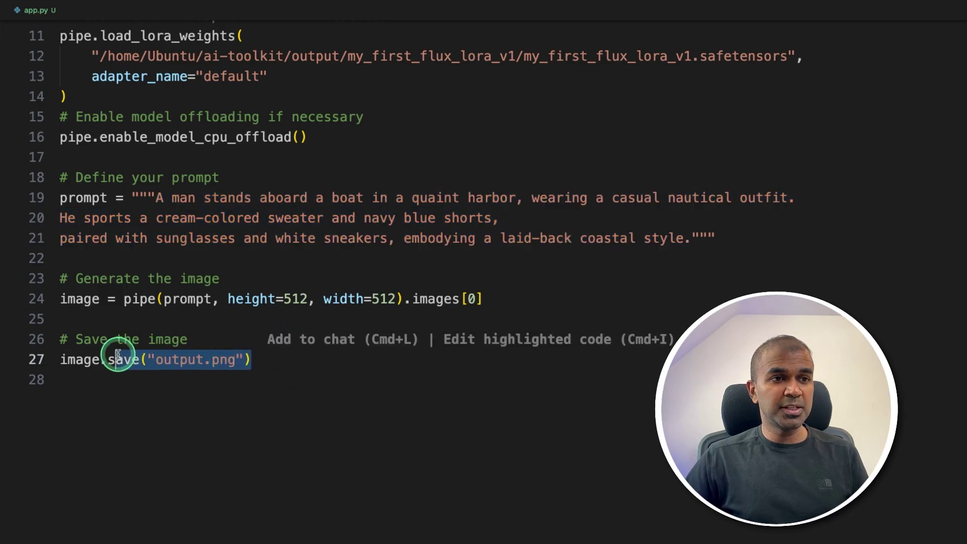
click(400, 389)
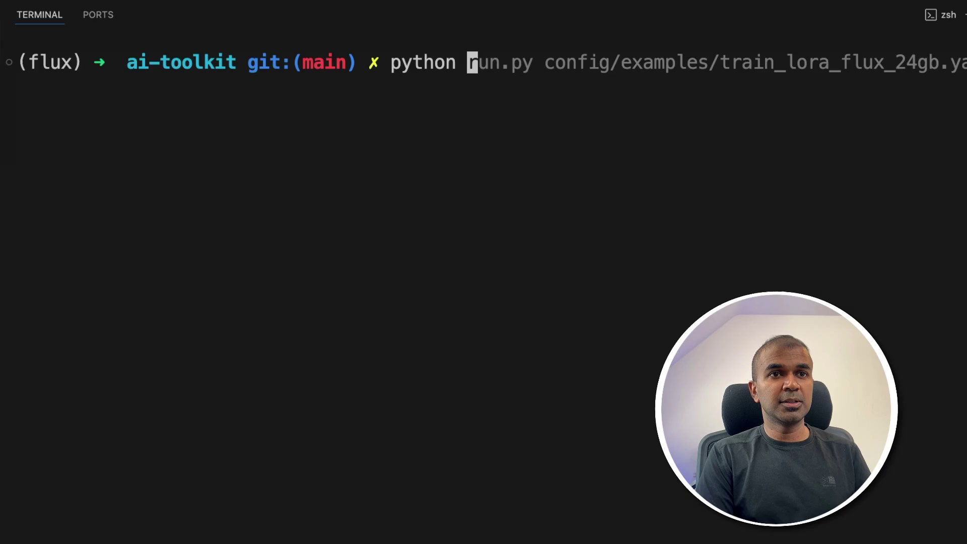
- Run app.py in the terminal and open the resulting output.png showing the boat man
text(app.)
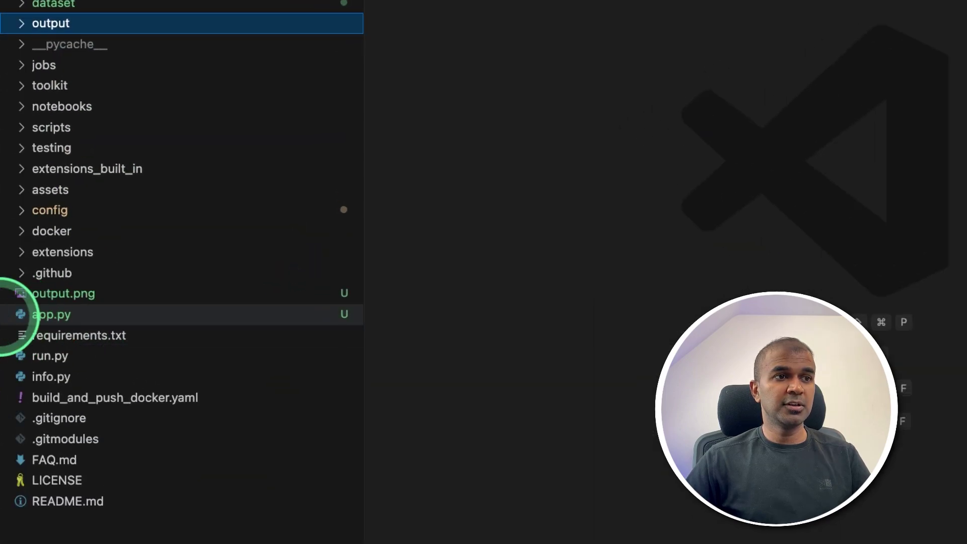
click(81, 300)
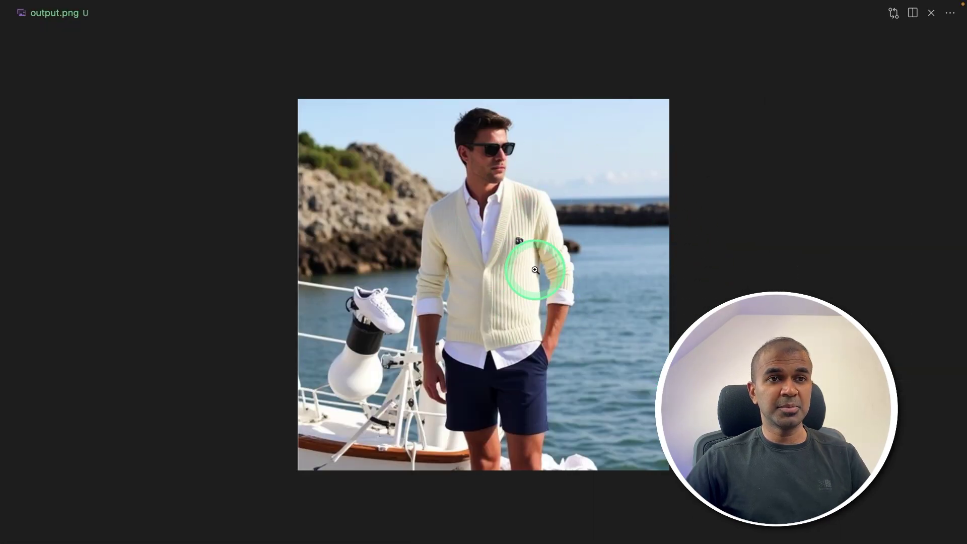